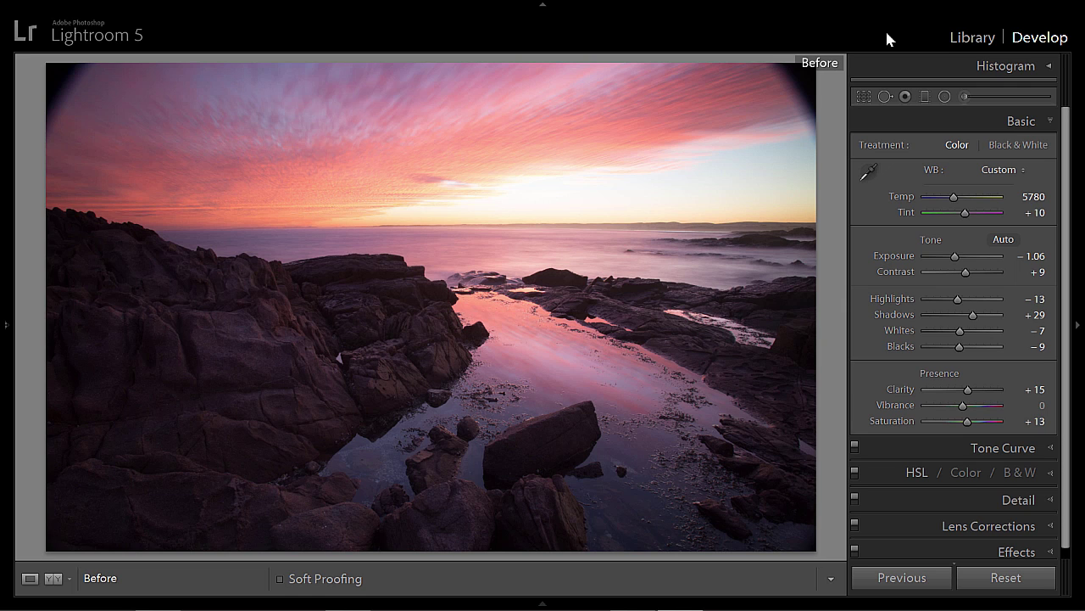
Toggle Before/After to compare the edited sunset with its original, then switch to the Chrome course page
key(backslash)
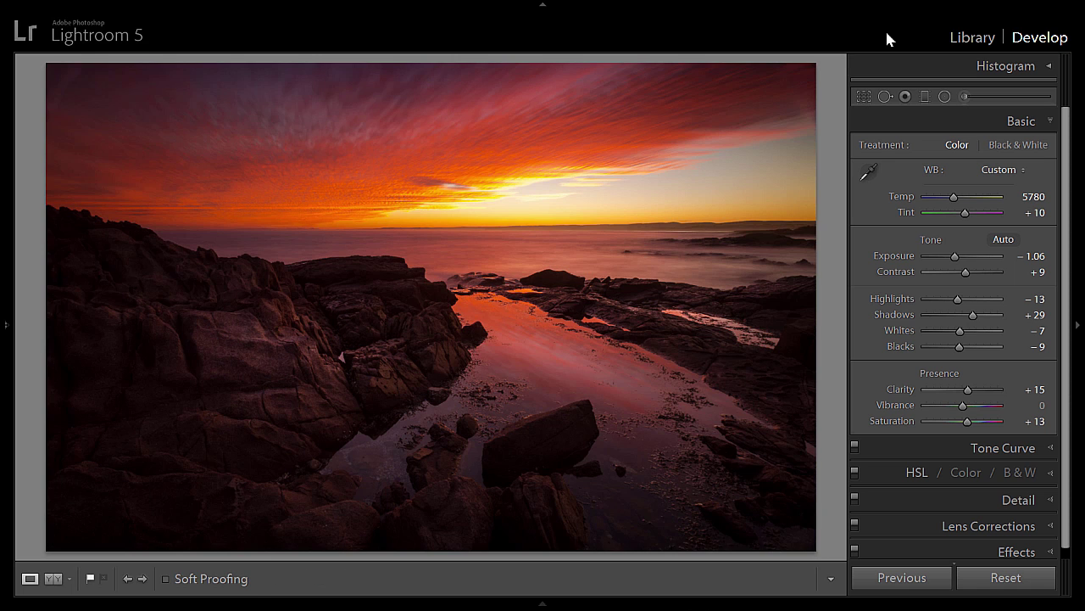
key(backslash)
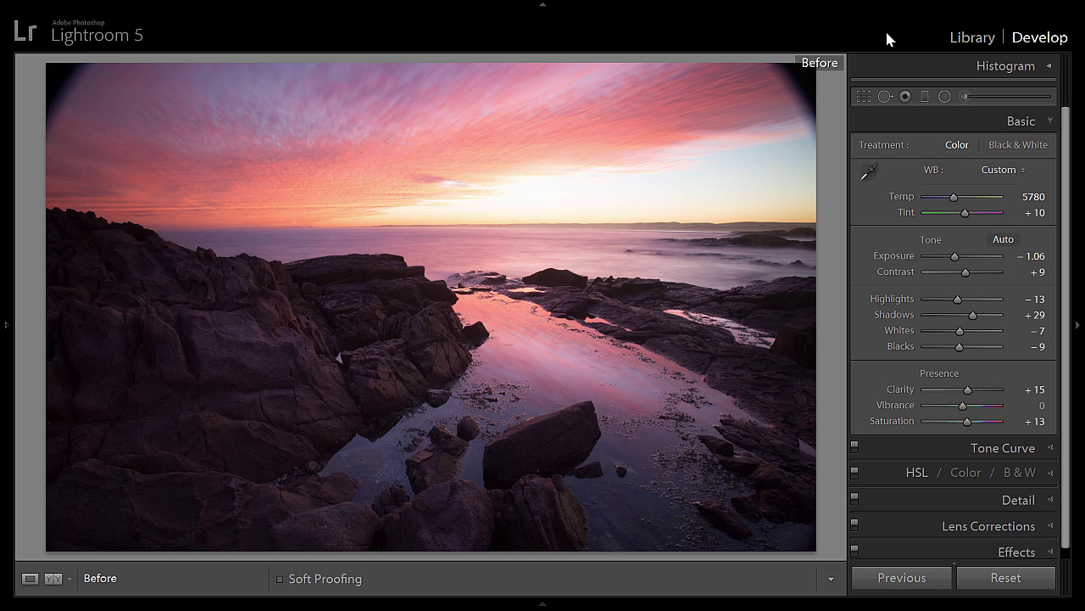
key(backslash)
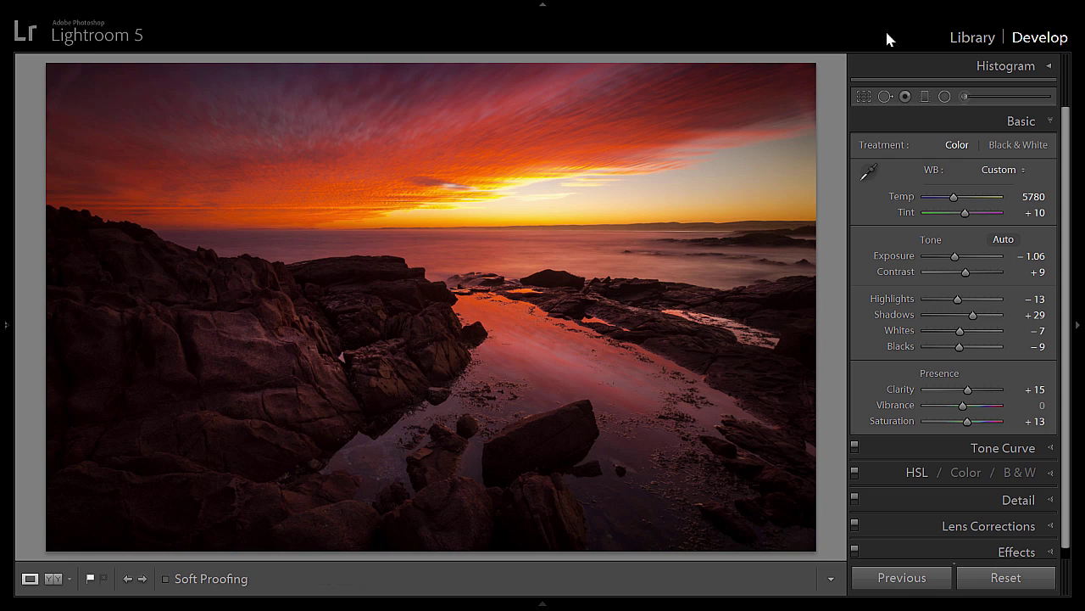
key(alt+Tab)
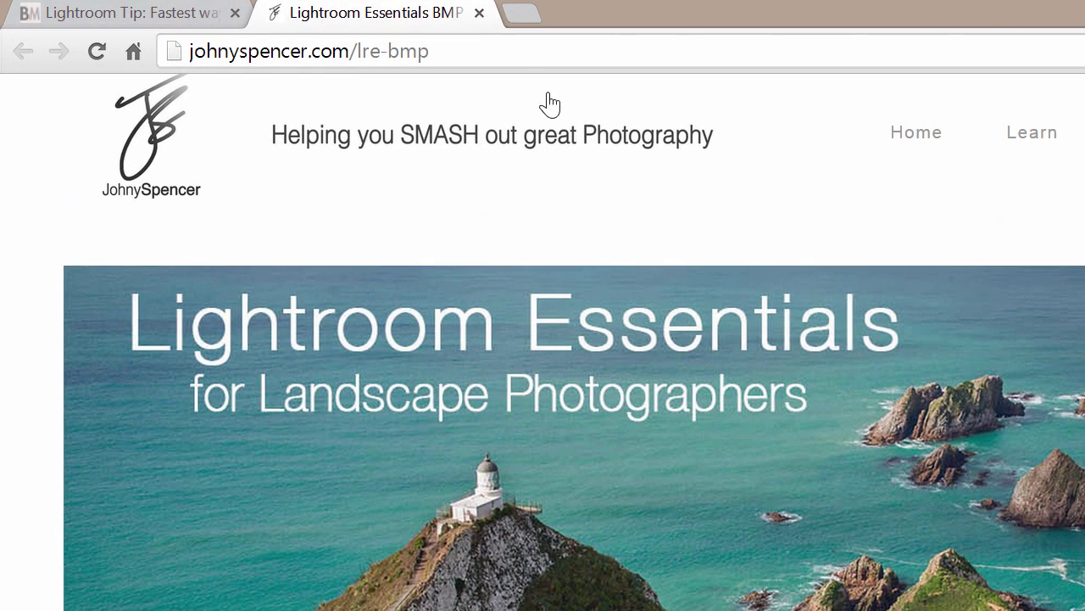
Select the full johnyspencer.com/lre-bmp web address in Chrome's address bar
click(420, 58)
drag(420, 58, 190, 59)
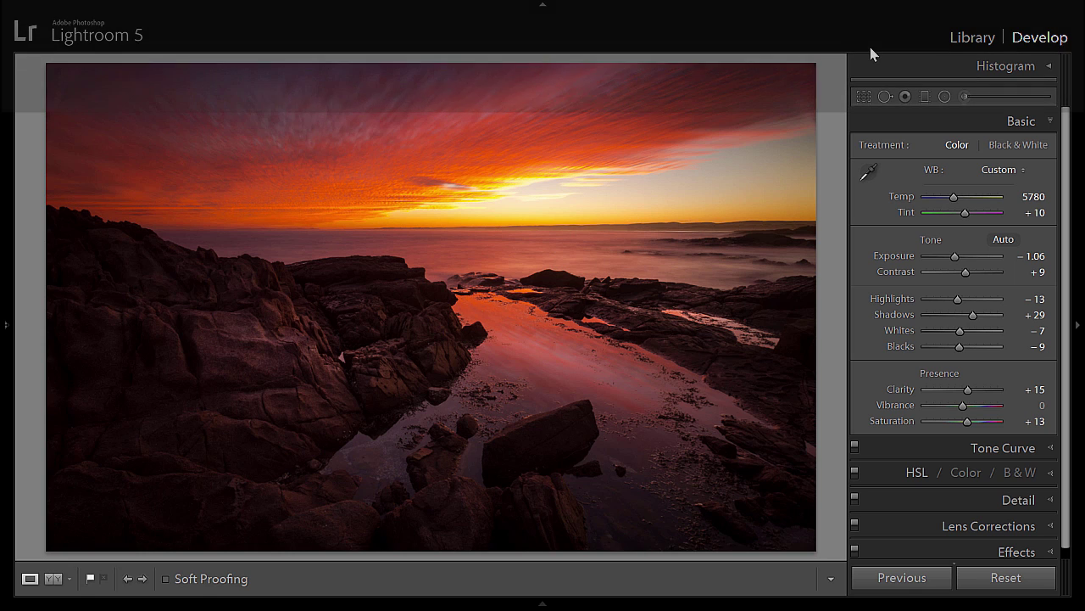
Flip Before/After once to compare with the original, then expand the Histogram panel with camera details
key(backslash)
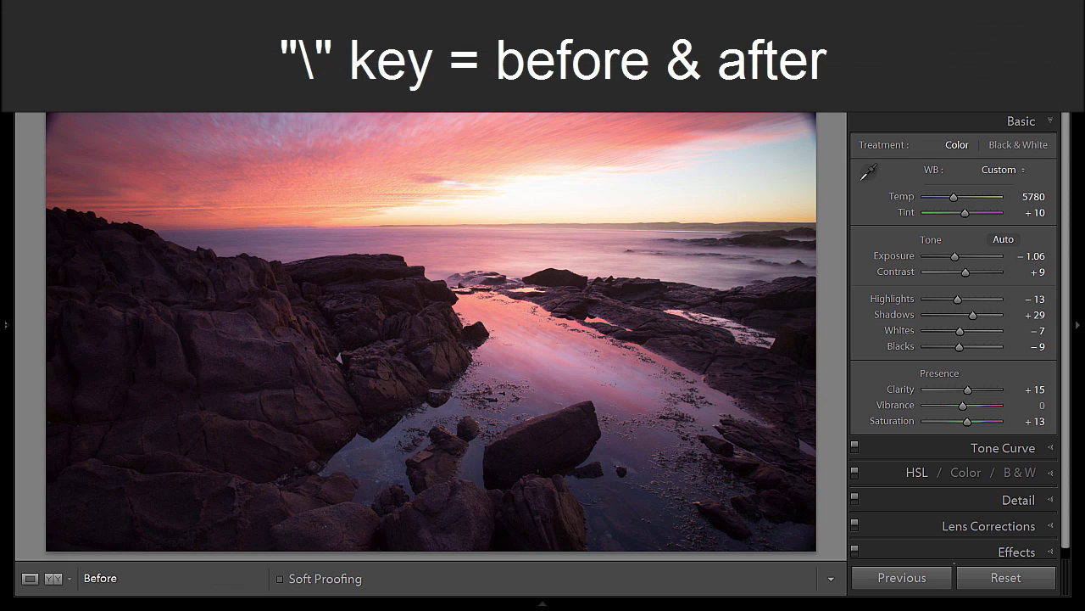
key(backslash)
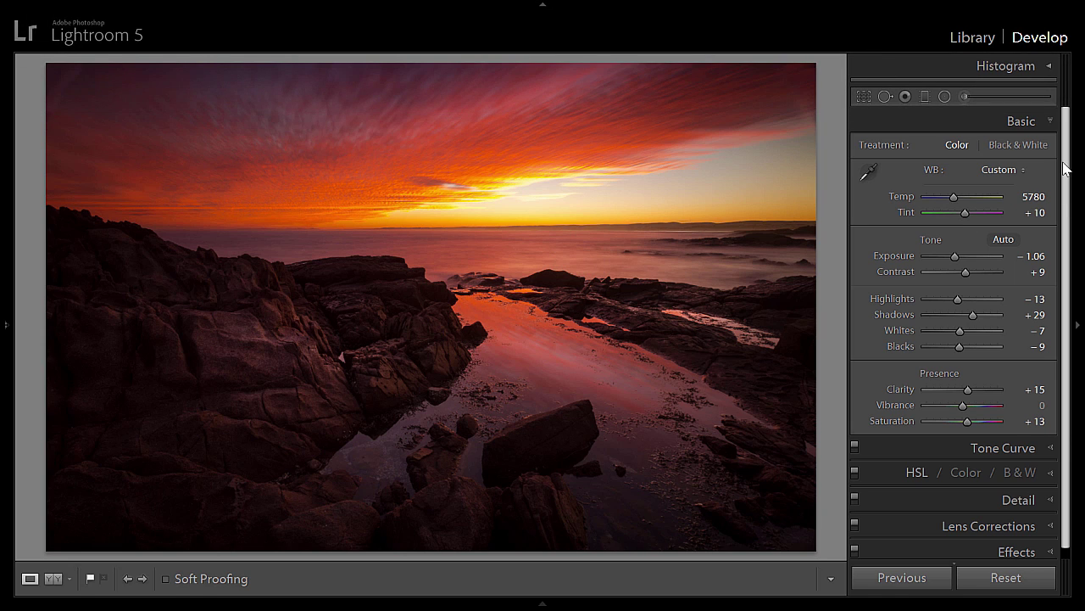
click(1052, 70)
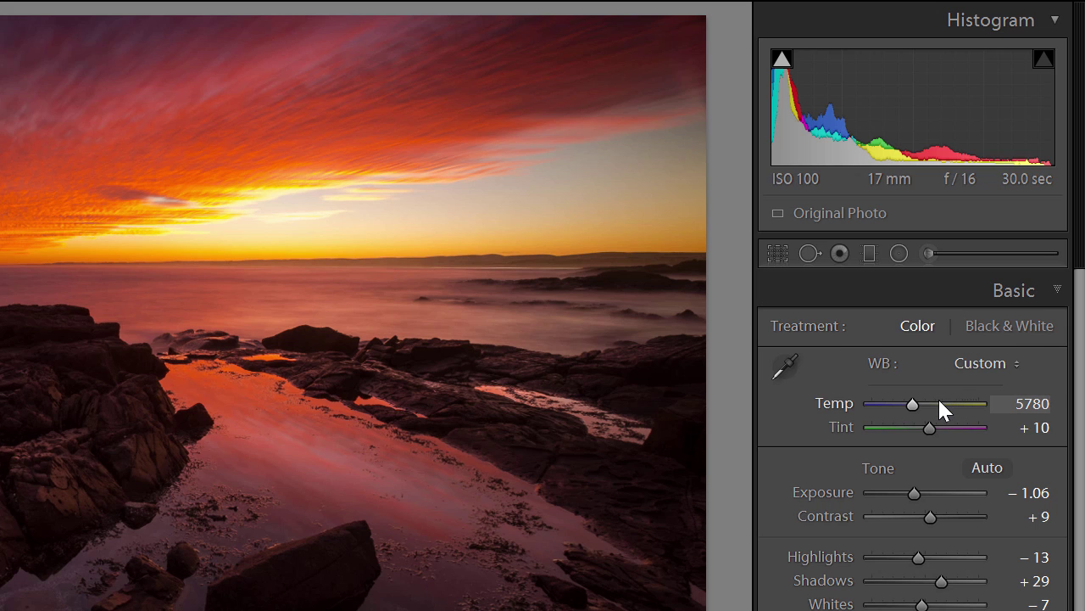
click(1000, 364)
click(958, 471)
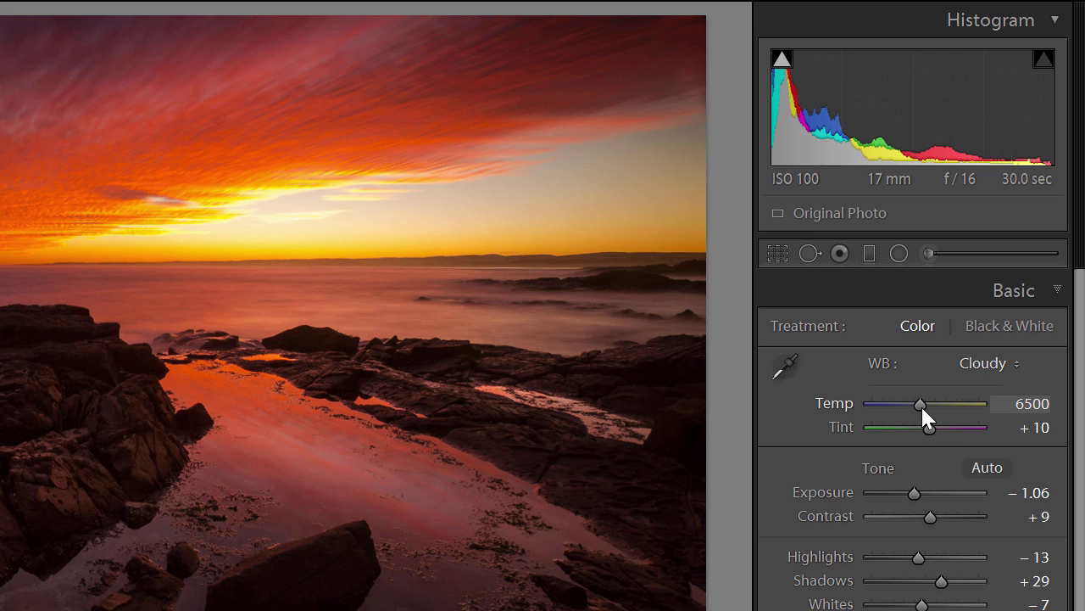
drag(921, 405, 919, 404)
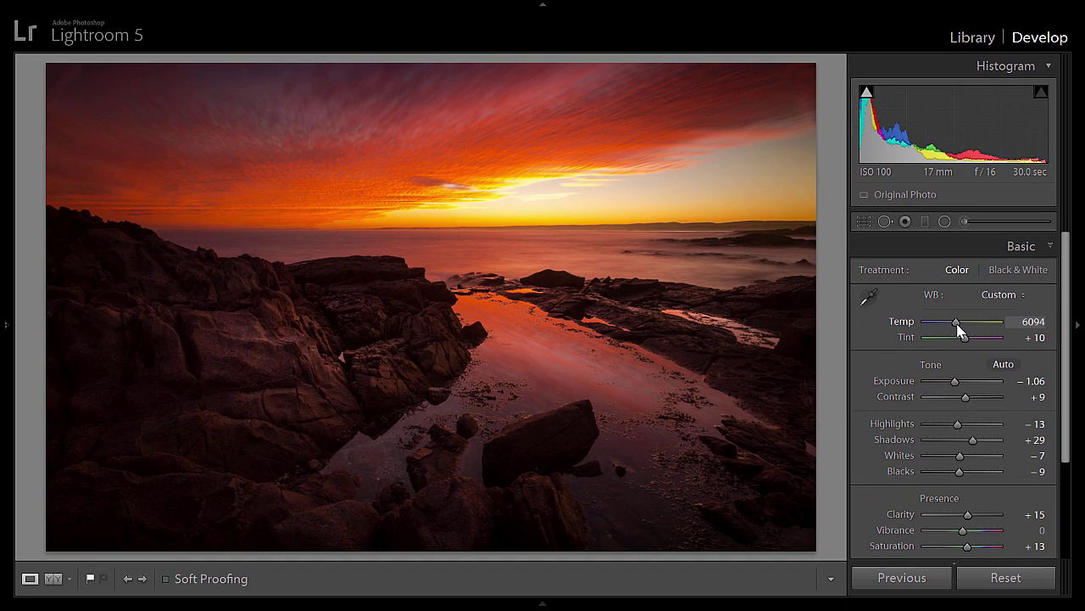
drag(919, 405, 916, 407)
drag(958, 326, 955, 324)
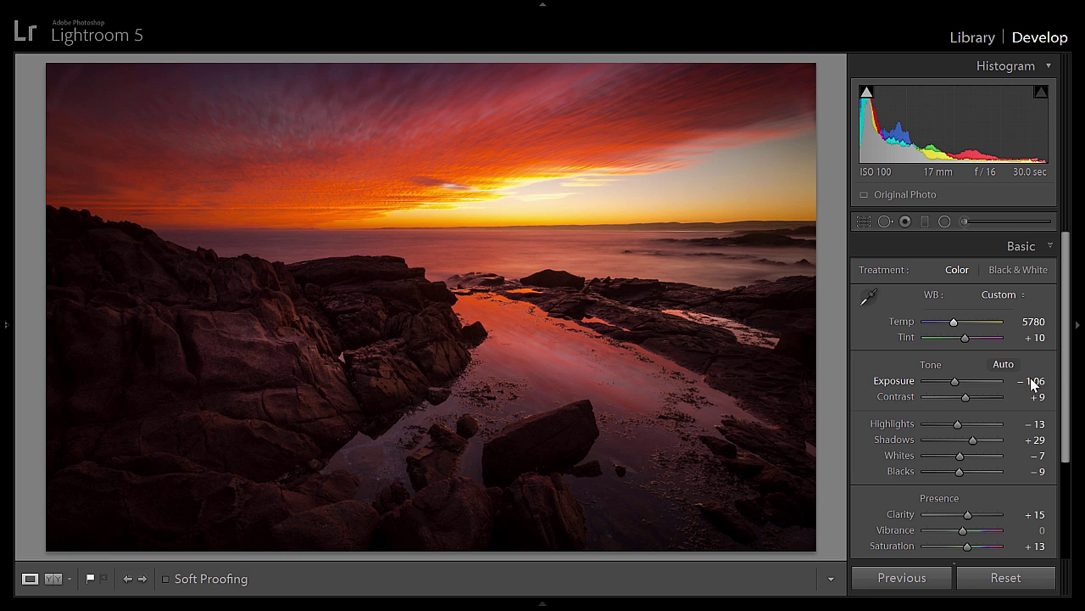
scroll(1065, 373, down, 1)
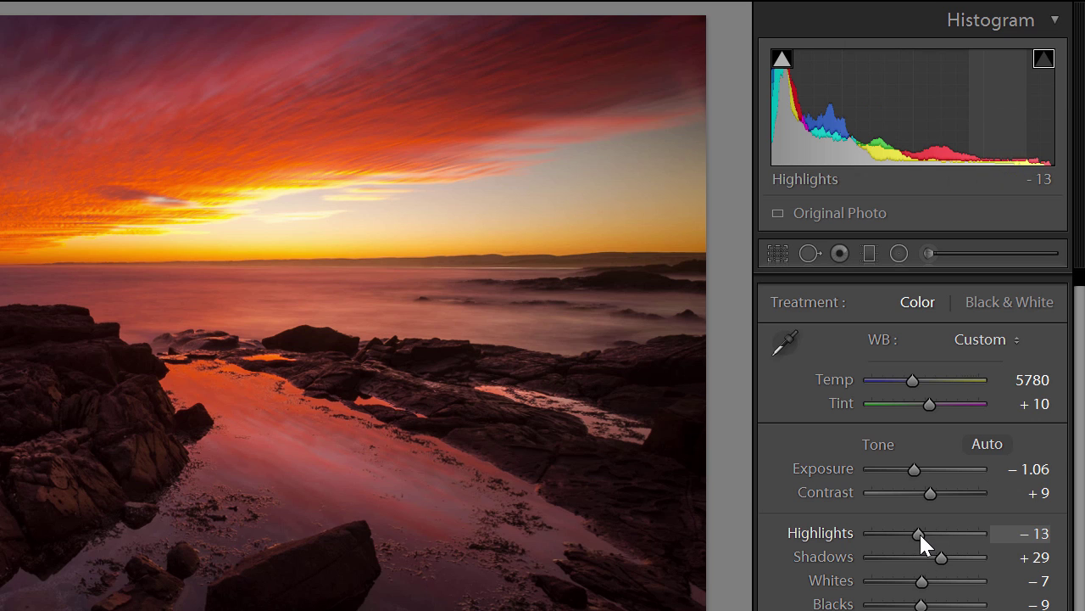
drag(919, 531, 936, 532)
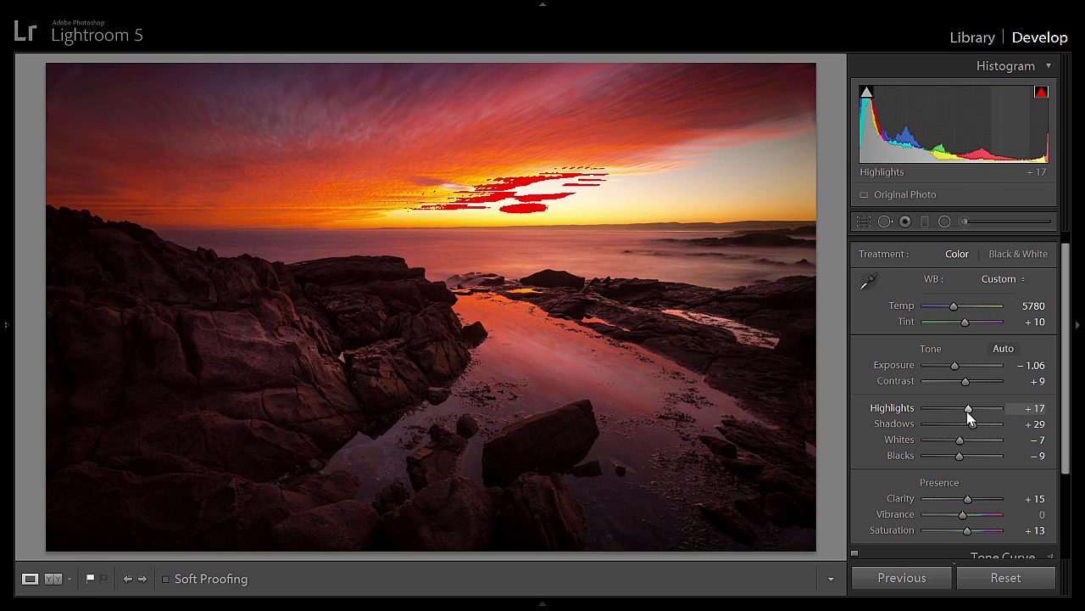
drag(968, 411, 960, 417)
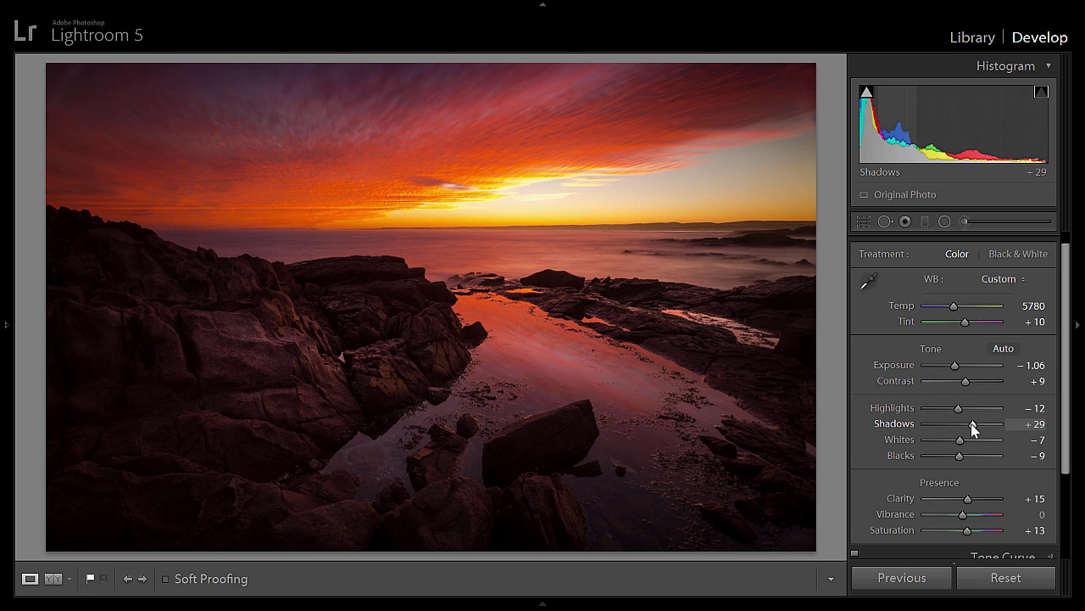
click(867, 100)
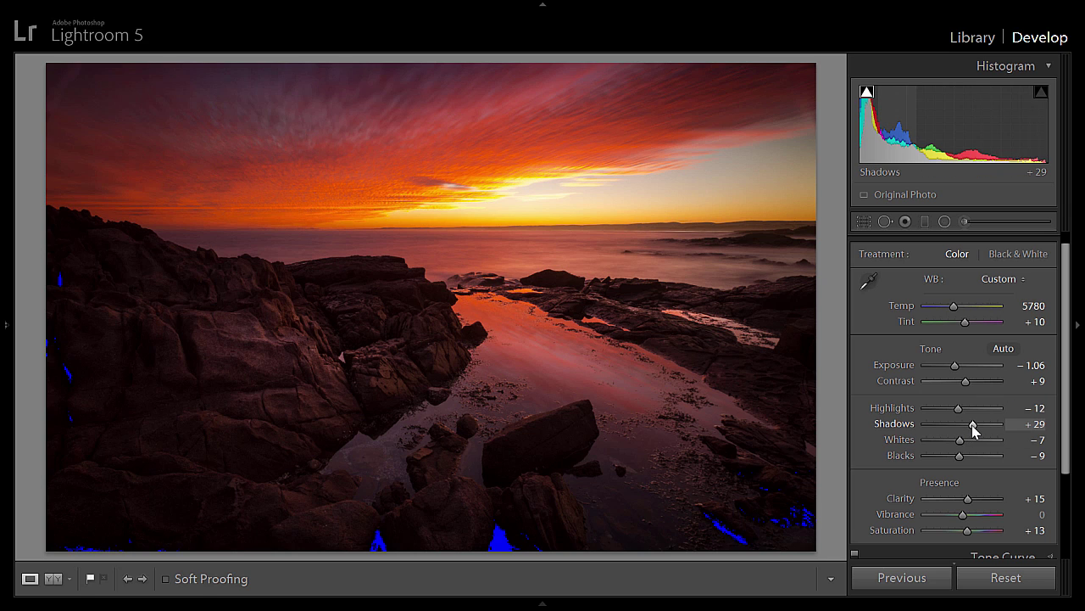
drag(973, 424, 962, 425)
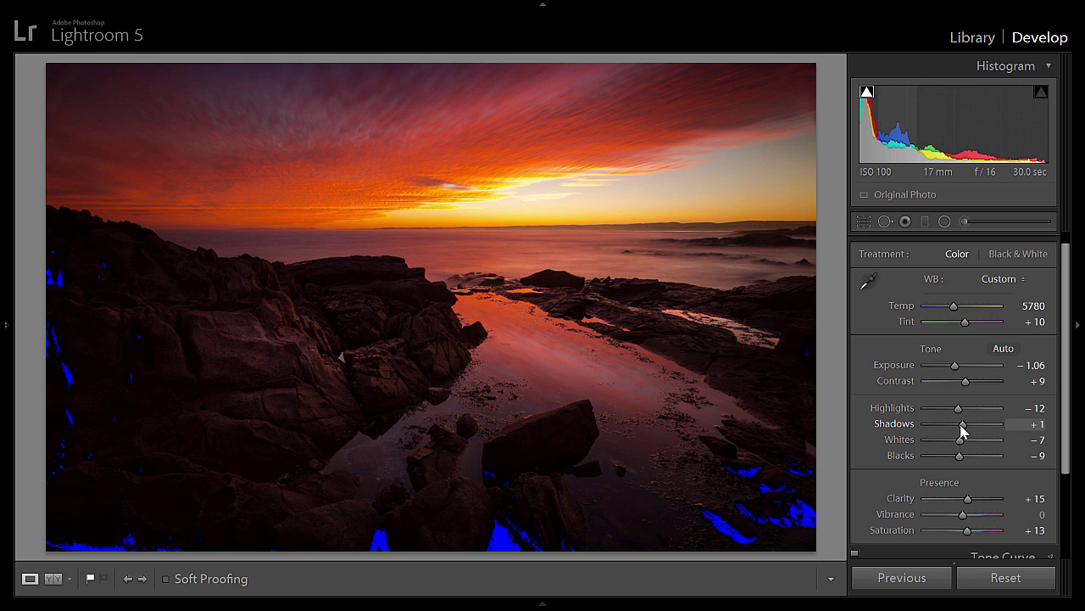
drag(962, 426, 974, 427)
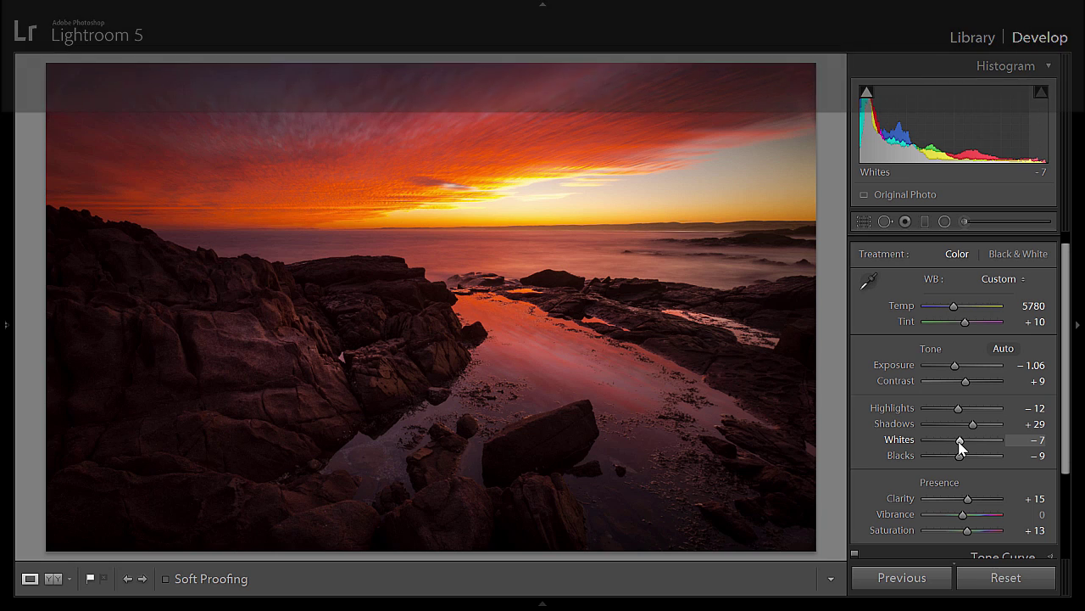
Alt-drag Whites to -2 and Blacks to -7 while watching the clipping masks
key(alt)
drag(959, 442, 961, 440)
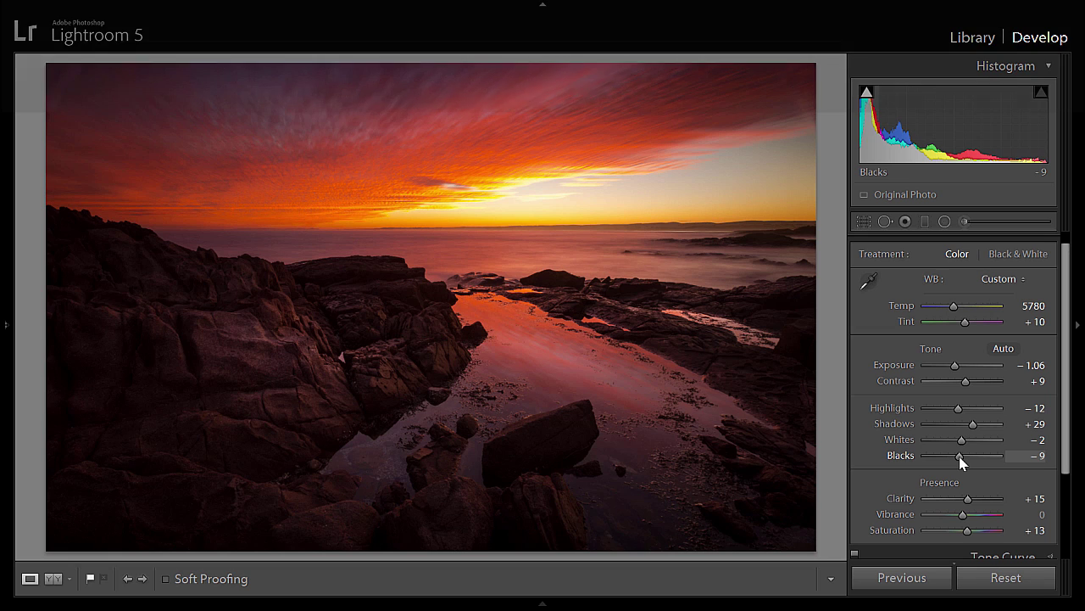
alt+click(960, 457)
mouse_move(961, 457)
mouse_down()
mouse_move(945, 459)
mouse_move(958, 457)
mouse_up()
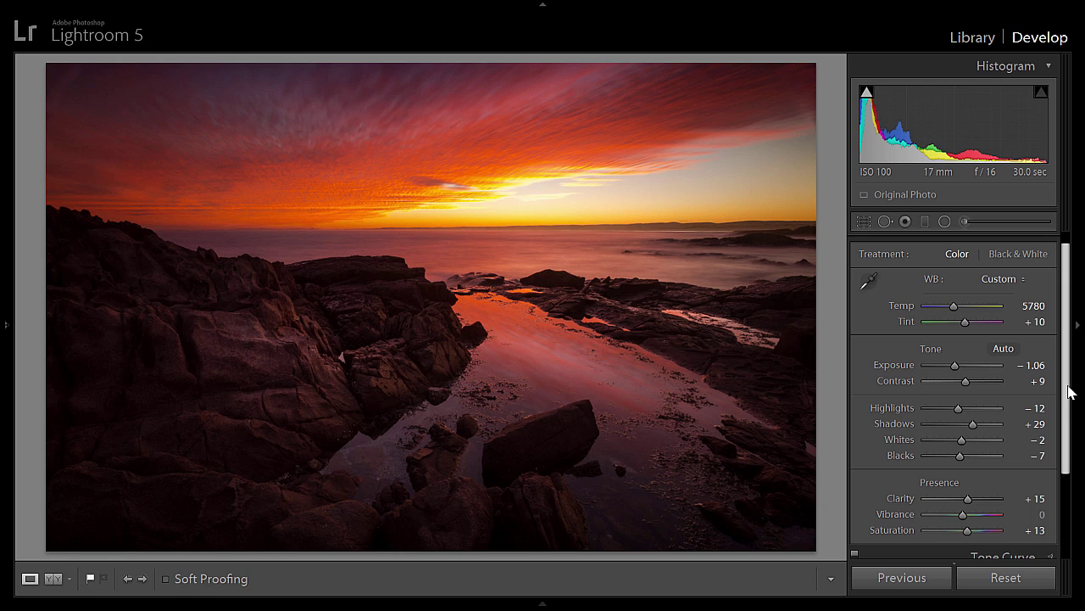
drag(1069, 394, 1075, 460)
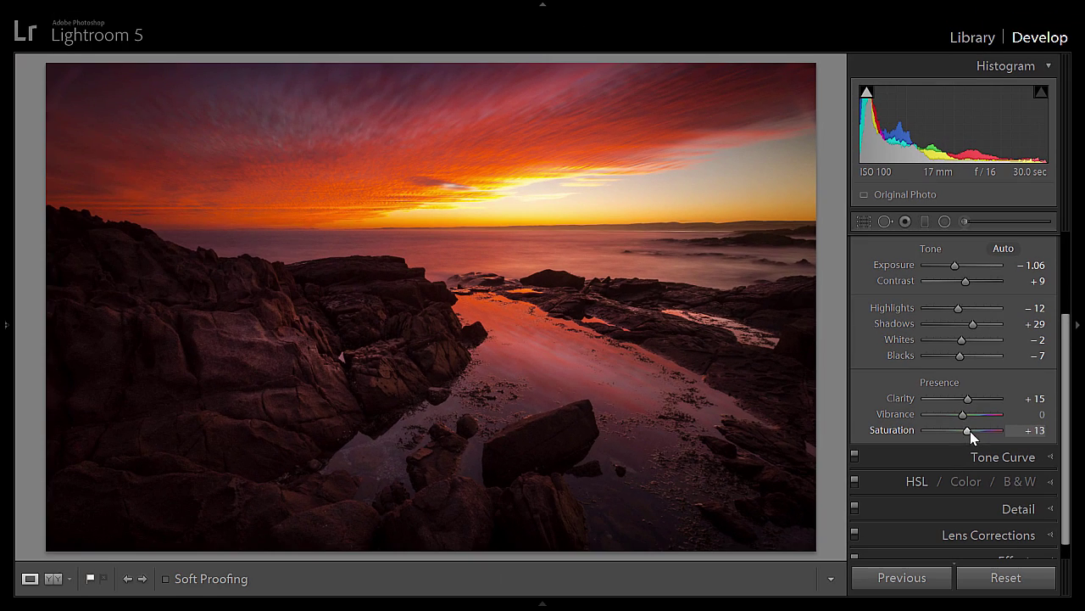
drag(970, 431, 998, 429)
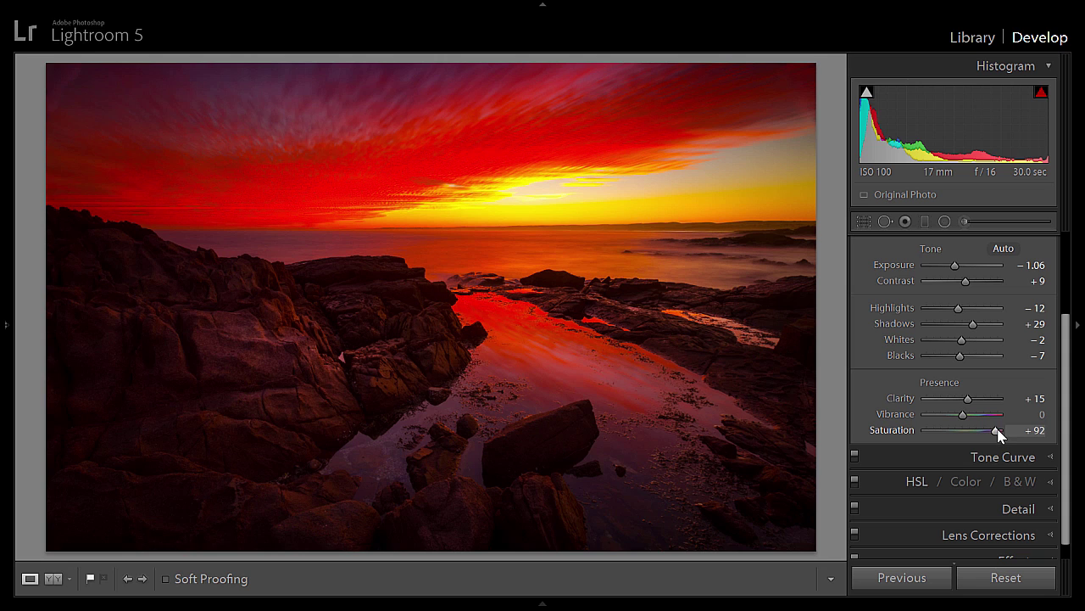
drag(997, 430, 970, 434)
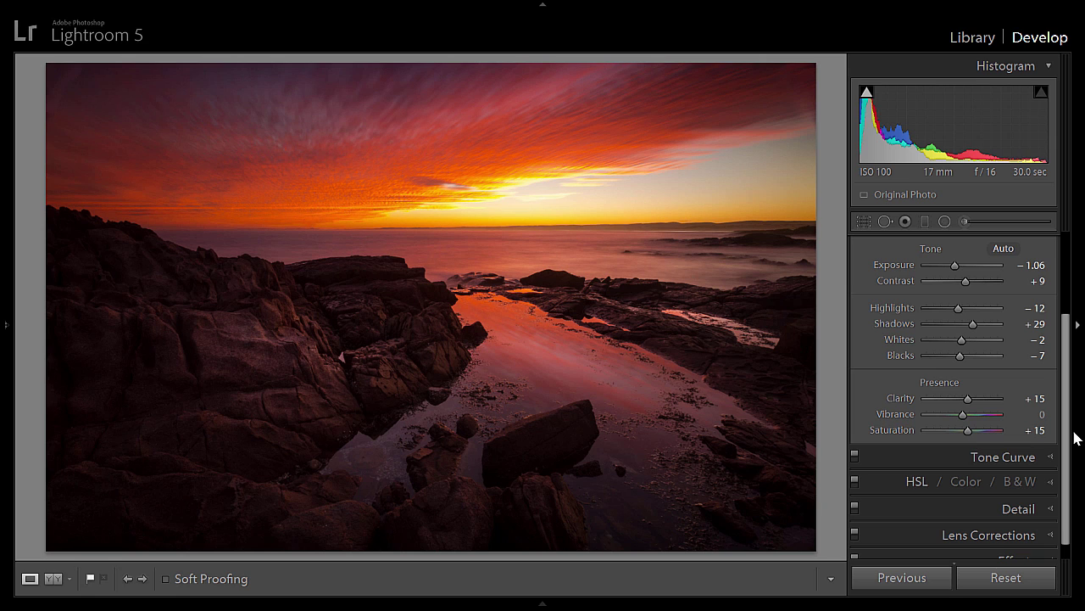
scroll(1071, 441, down, 1)
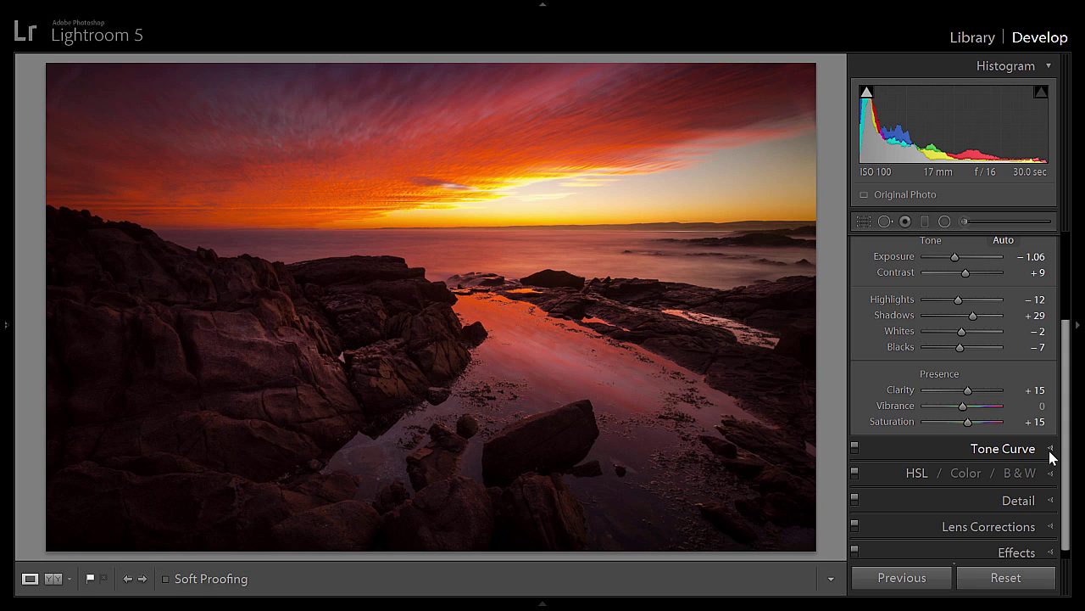
Expand the Tone Curve to review Highlights at −50, then collapse it again
click(1052, 449)
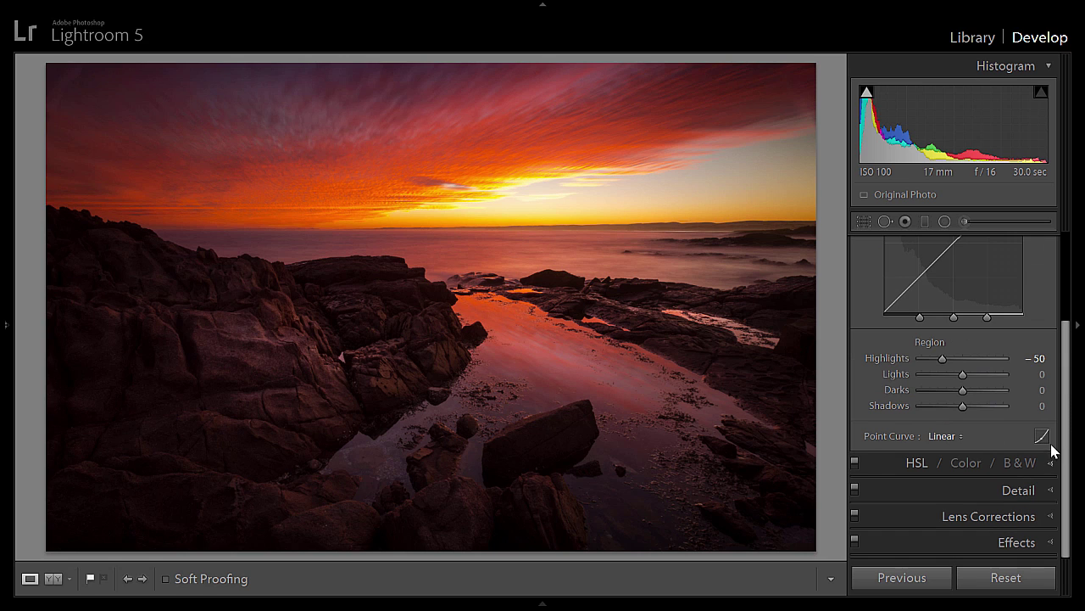
scroll(1067, 324, up, 3)
scroll(1067, 323, up, 1)
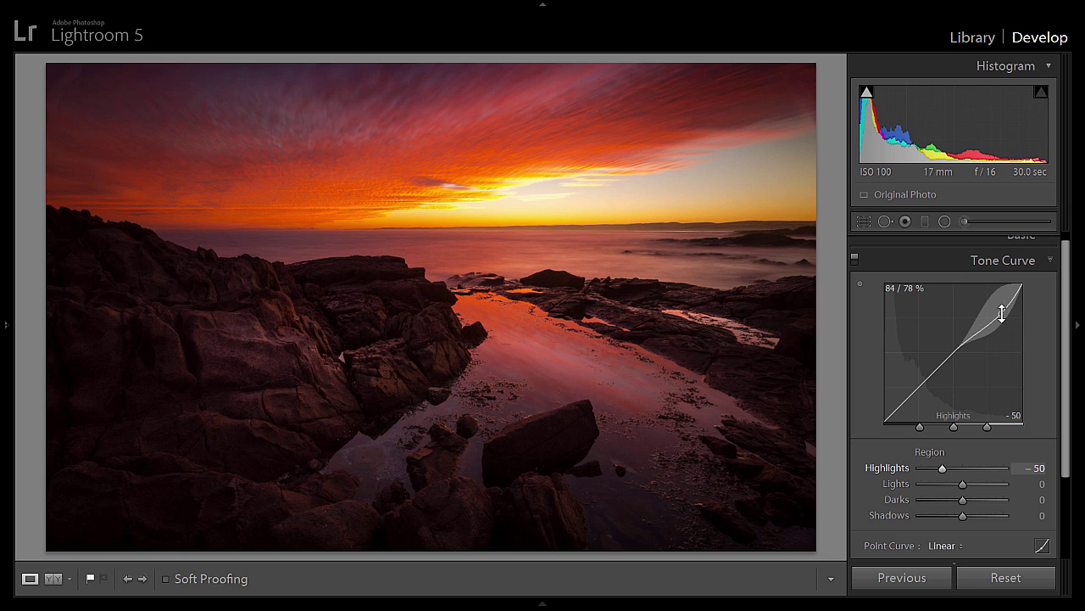
click(1053, 262)
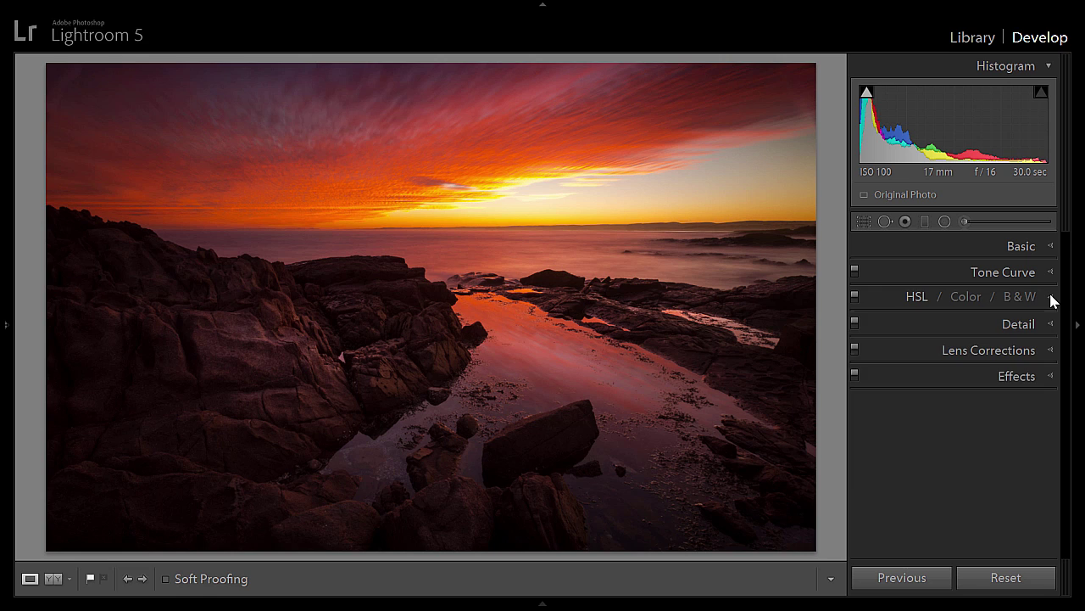
Review the red, orange and yellow HSL luminance tweaks, then show the Detail panel's sharpening and noise sliders
click(1052, 297)
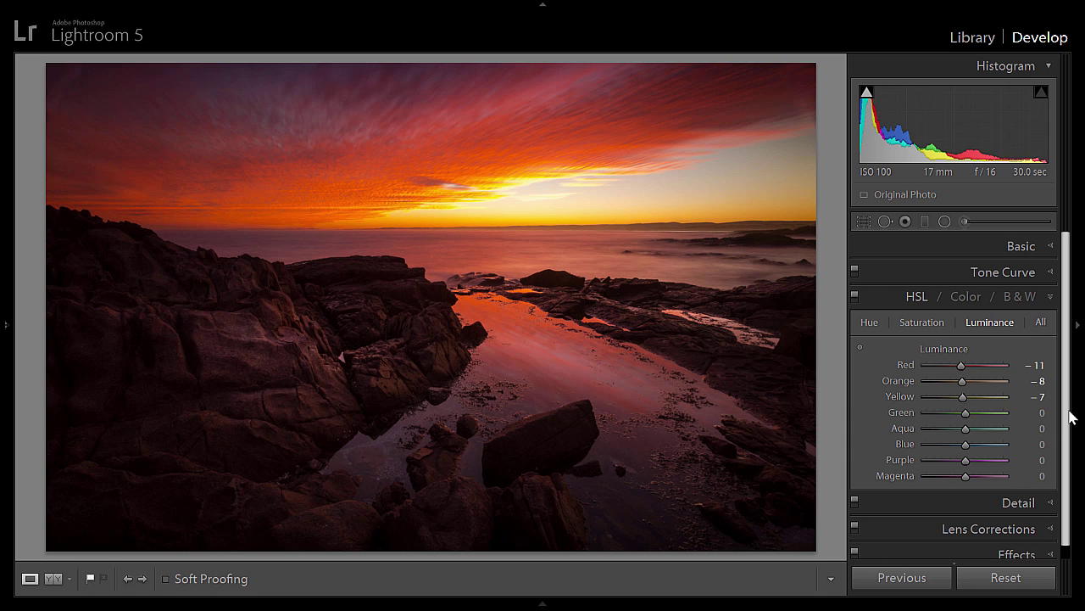
click(1050, 508)
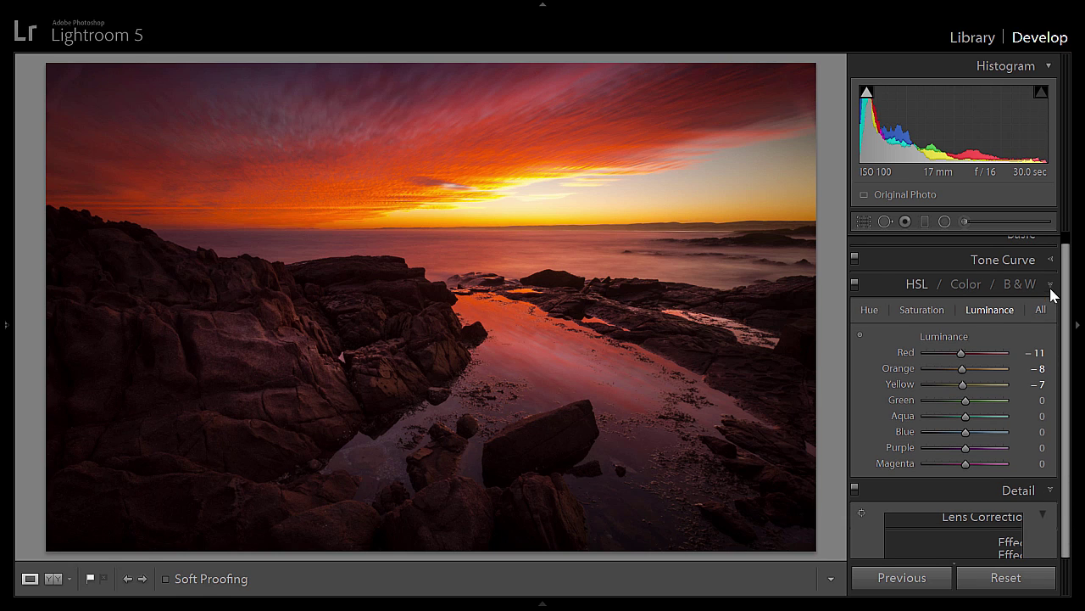
drag(1068, 306, 1068, 383)
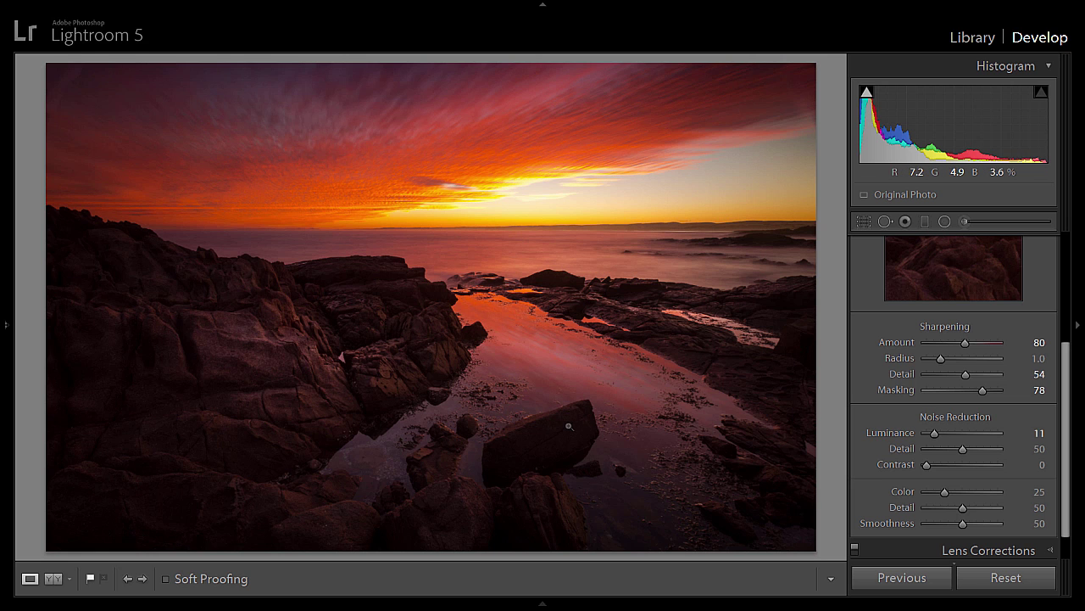
Zoom to 1:1 on the rock and raise Sharpening Amount to 85 and luminance noise reduction to 21
click(557, 433)
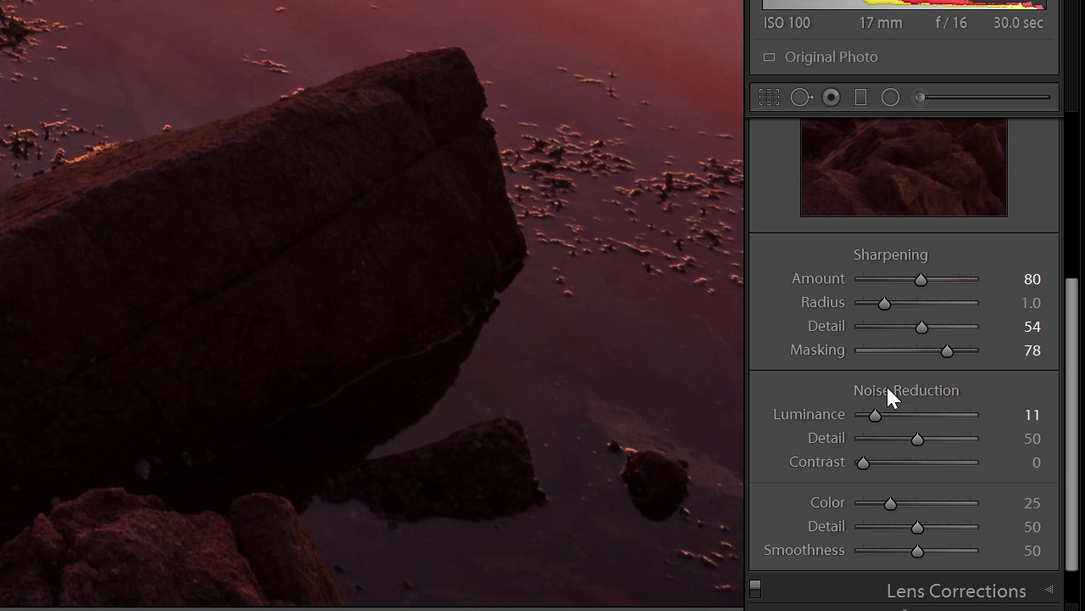
drag(876, 411, 887, 412)
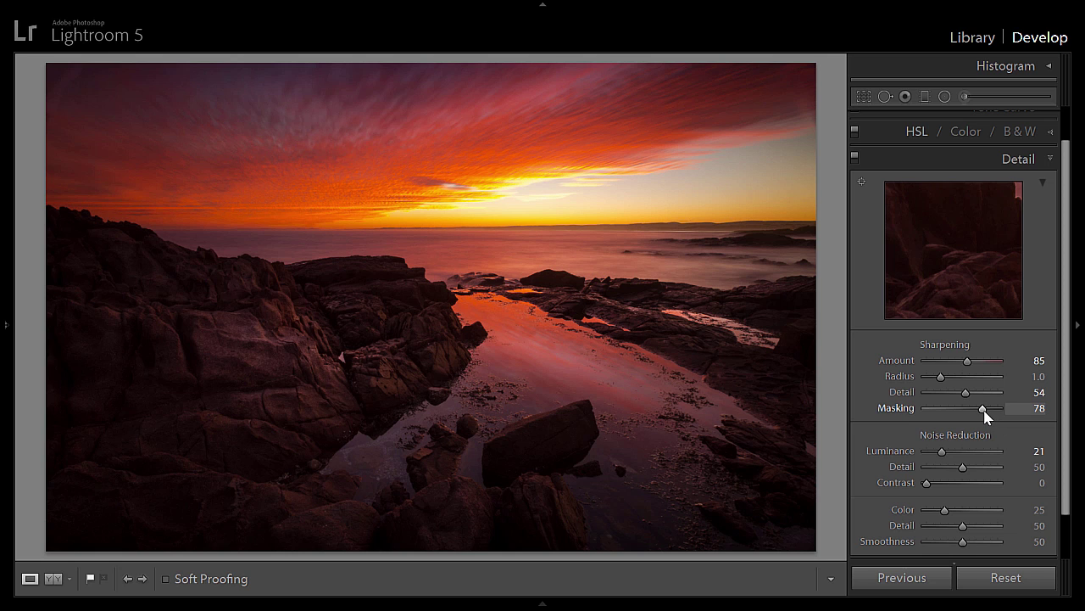
key(alt)
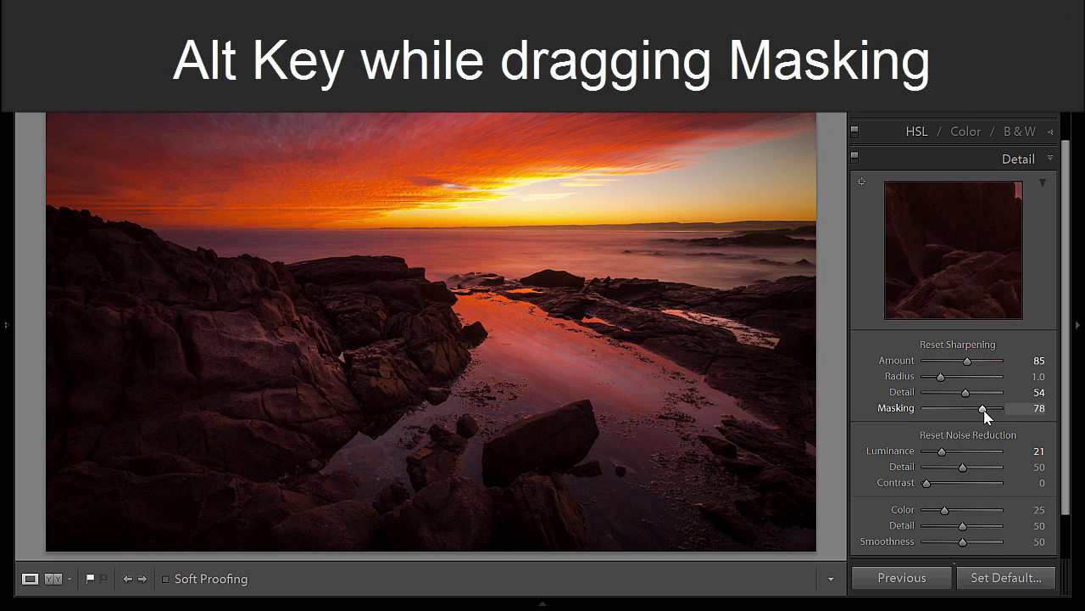
Alt-drag the Masking slider to preview the sharpening mask, reset it, then settle Masking at 80
drag(984, 411, 959, 416)
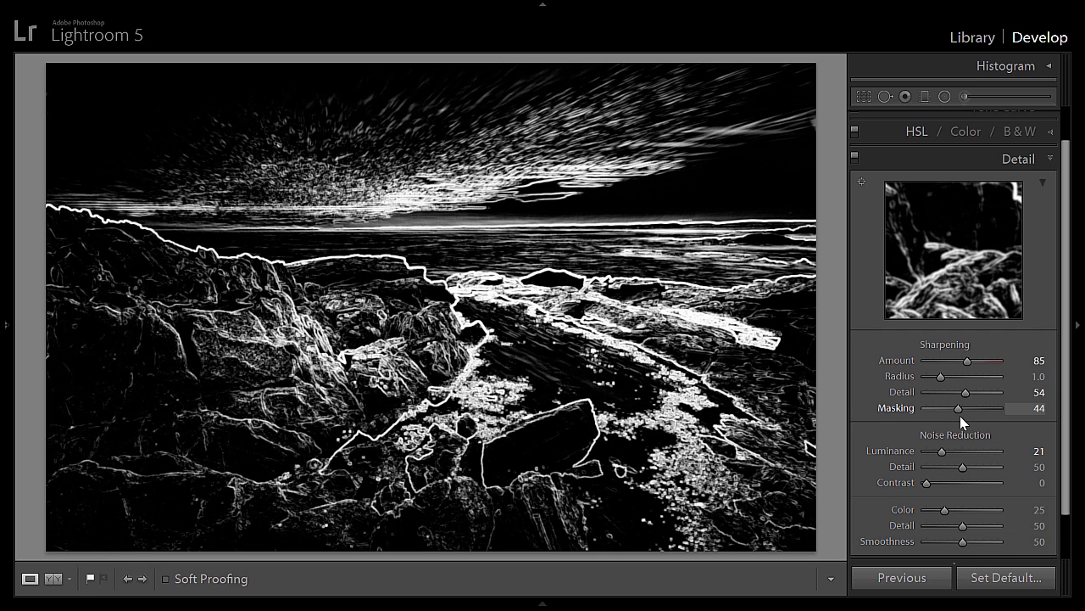
drag(960, 415, 981, 412)
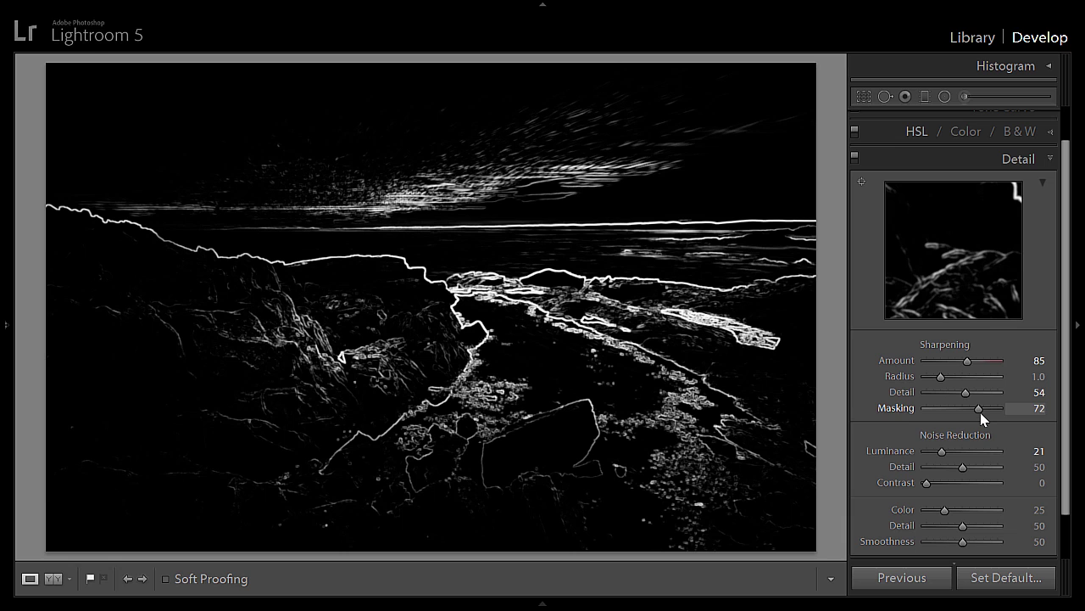
drag(980, 412, 983, 416)
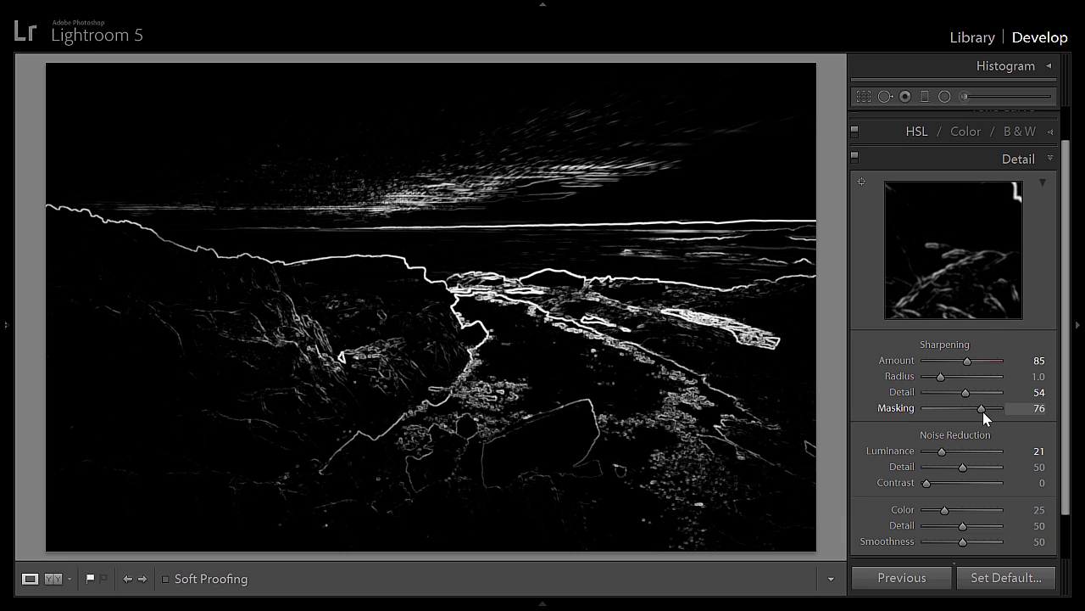
double_click(983, 412)
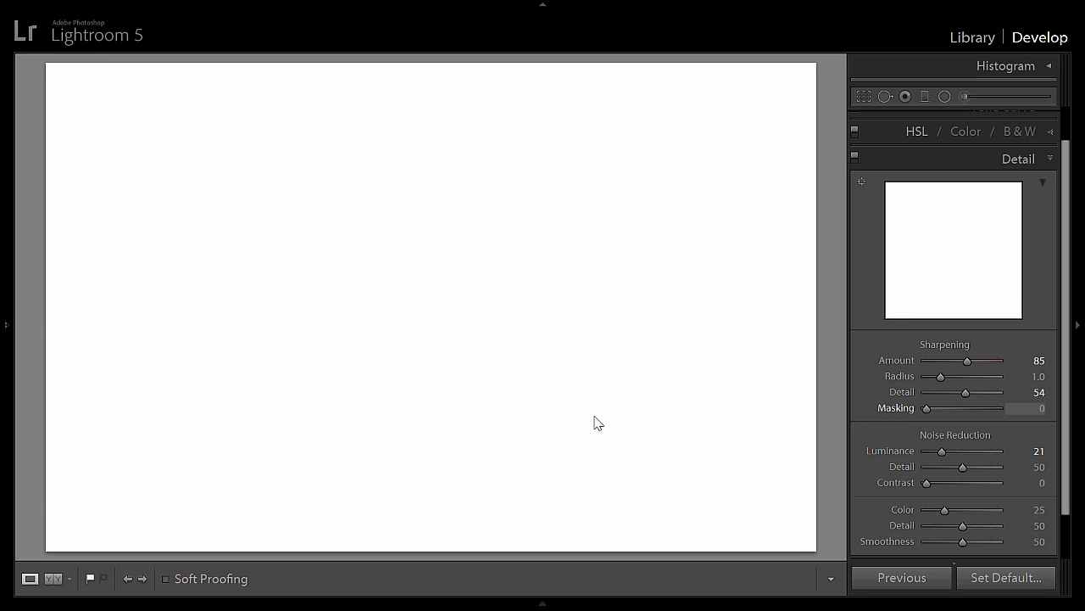
drag(975, 409, 985, 413)
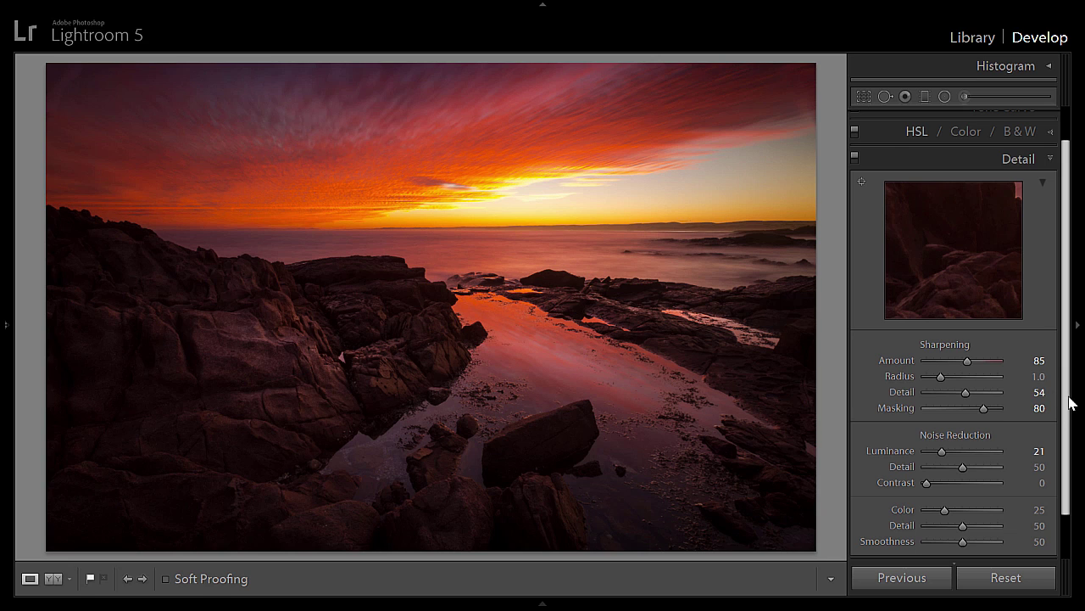
scroll(1069, 424, down, 3)
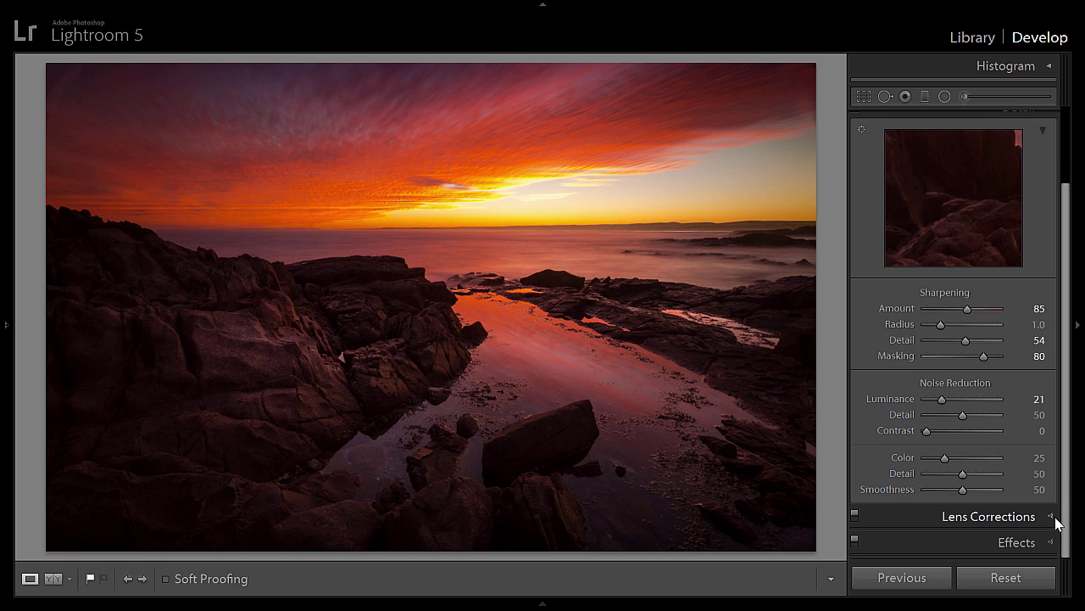
Enable lens profile corrections, toggling the Lens Corrections panel off and on to compare
click(1055, 519)
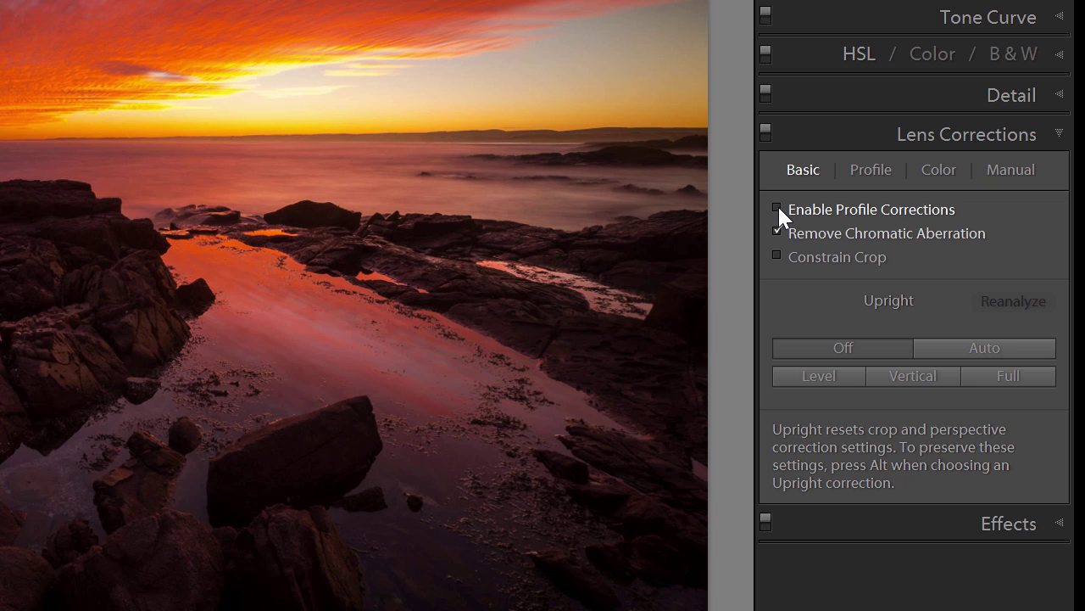
click(778, 207)
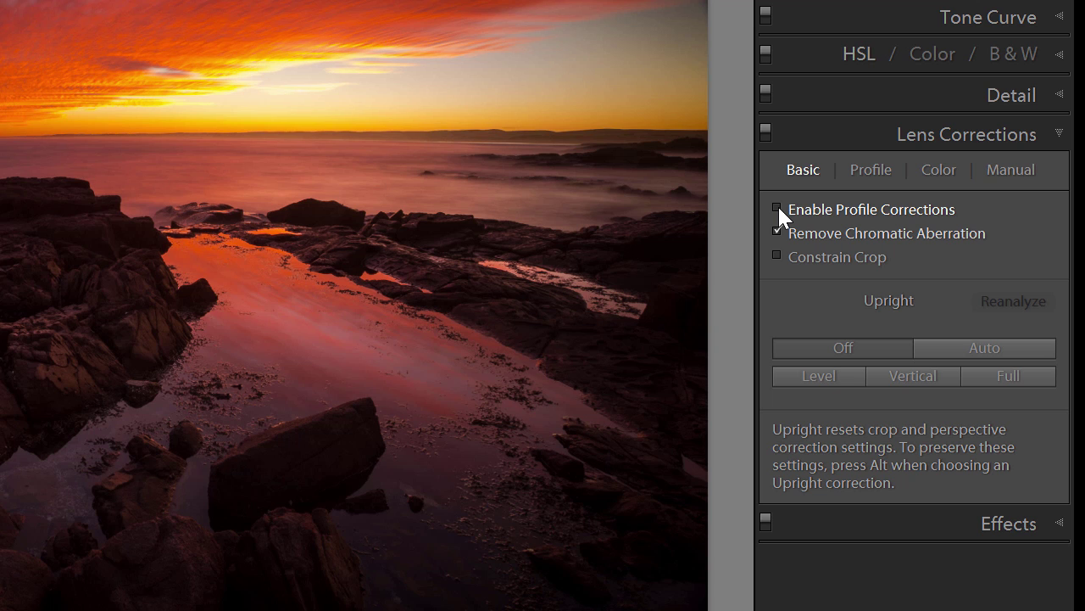
click(778, 207)
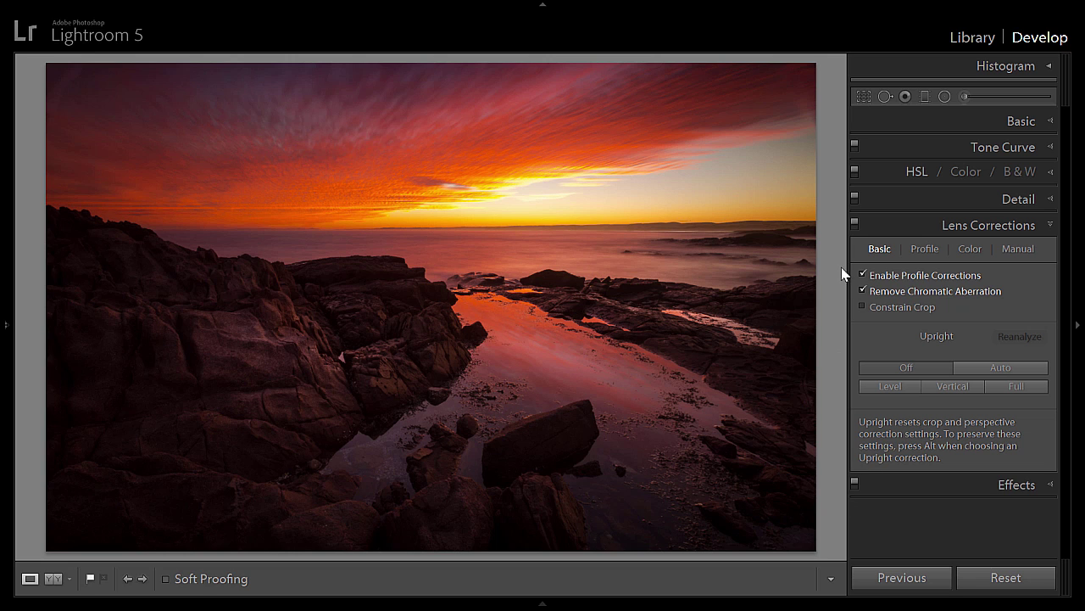
click(855, 227)
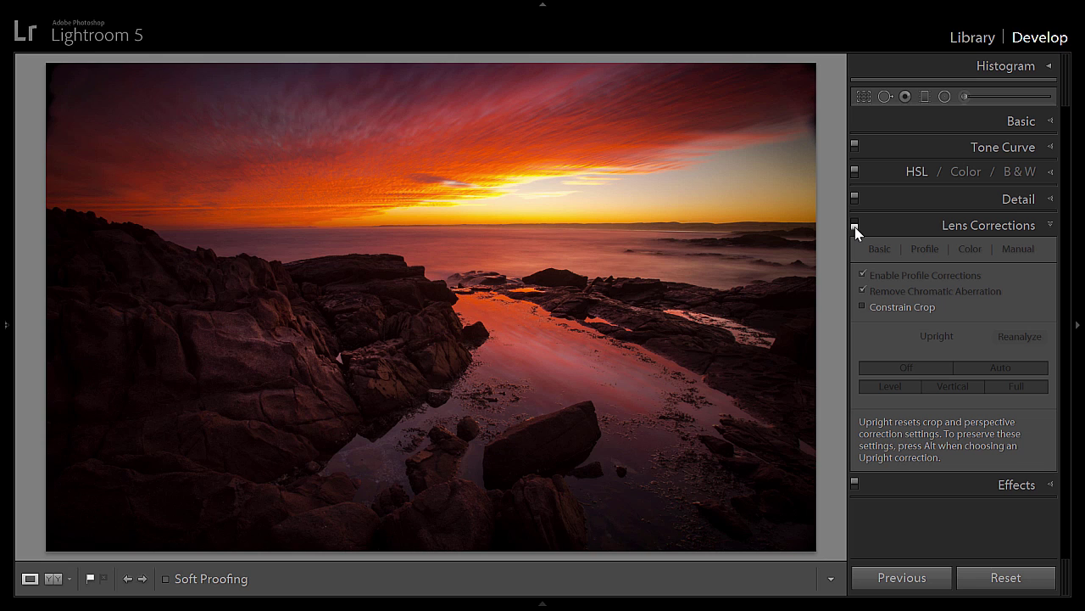
click(855, 225)
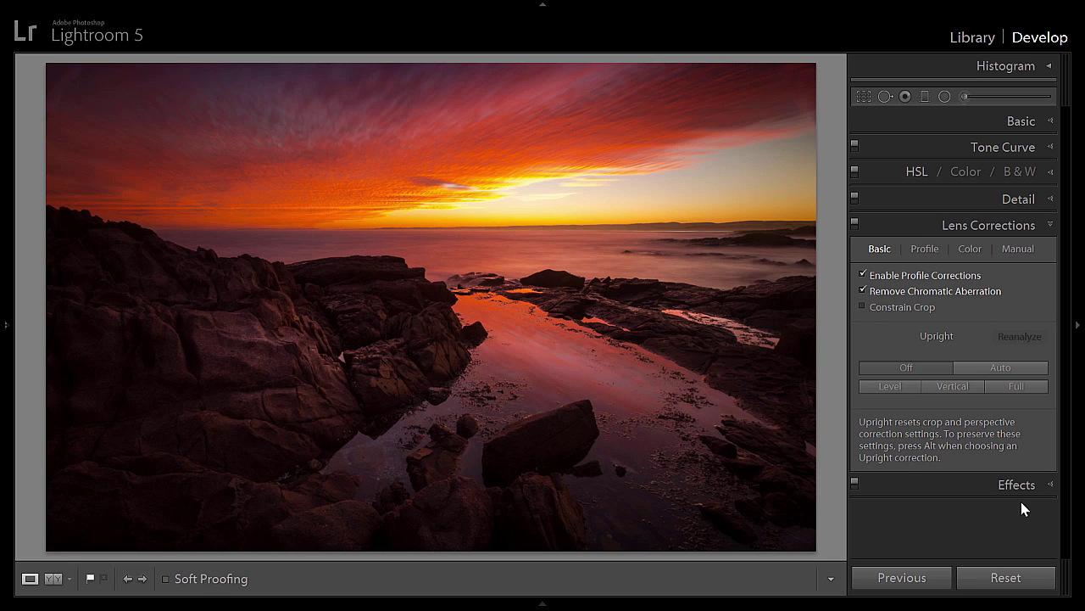
click(1051, 486)
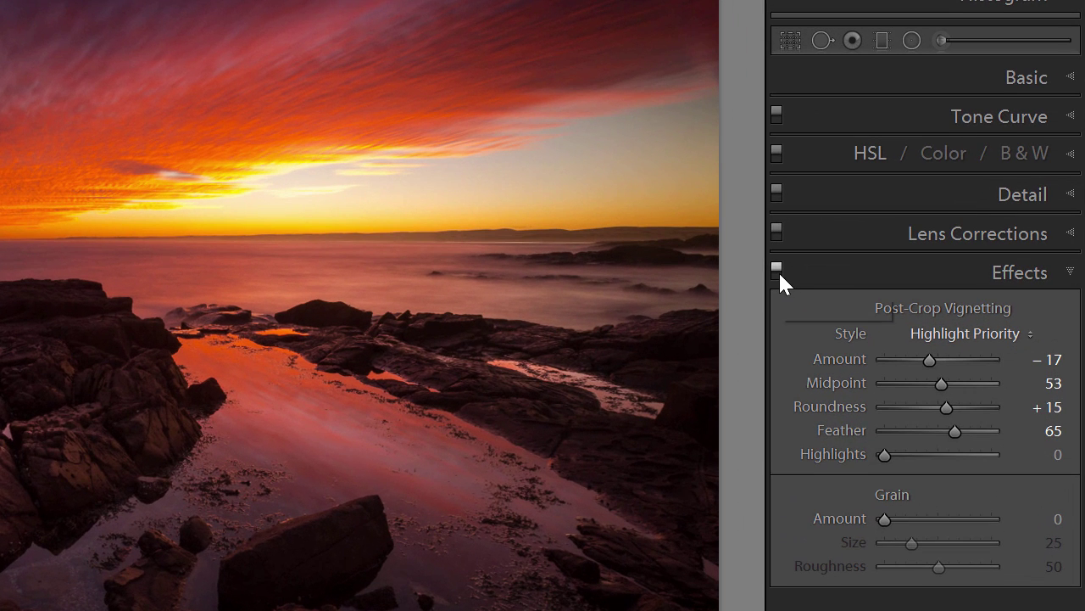
Switch the Effects vignette off and back on to compare its impact on the sunset
click(777, 271)
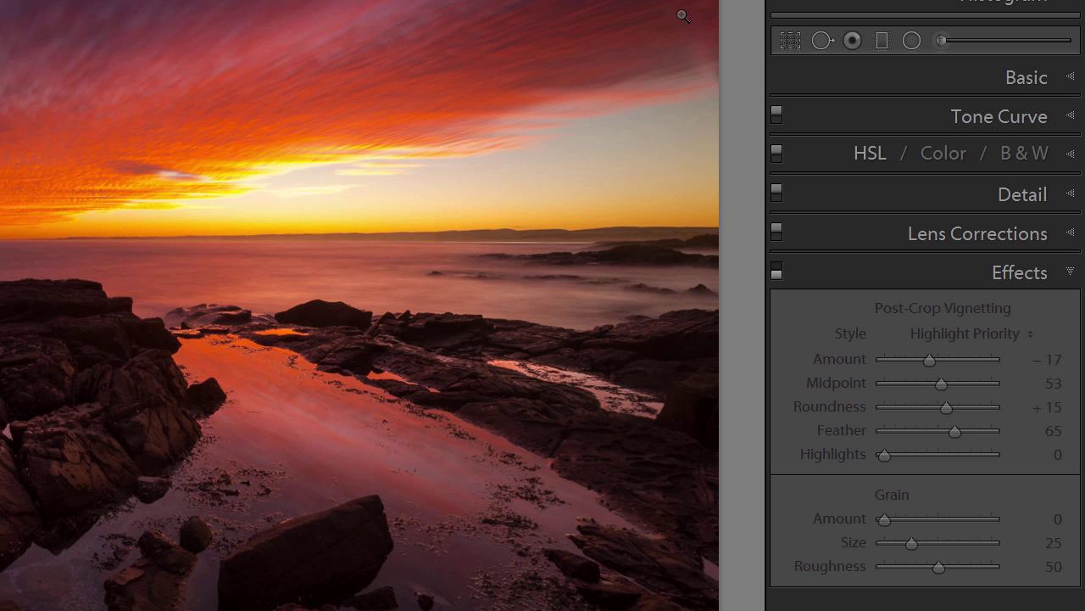
click(777, 271)
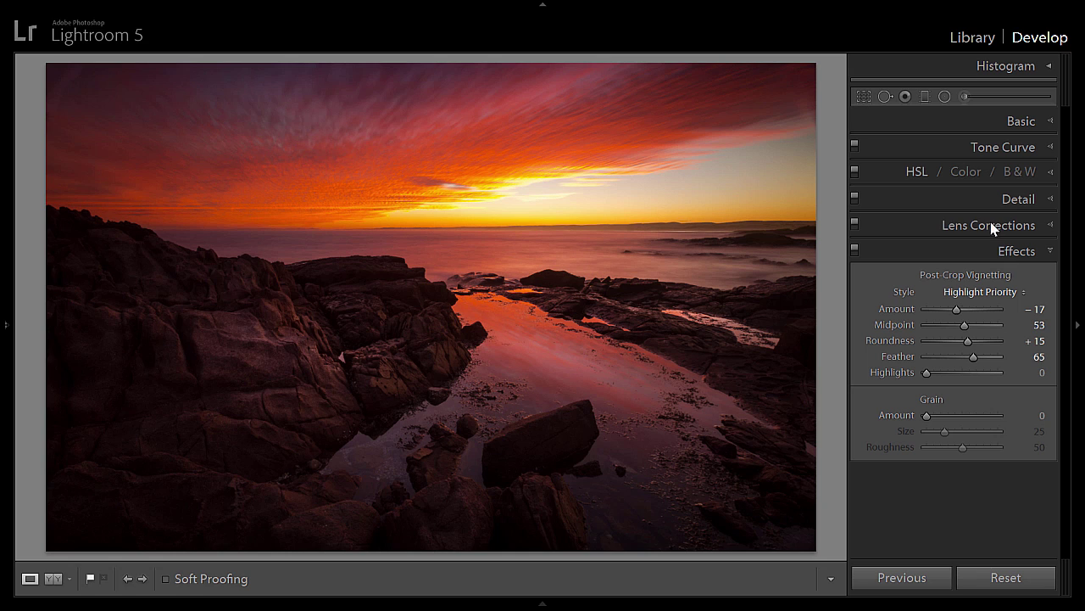
click(863, 96)
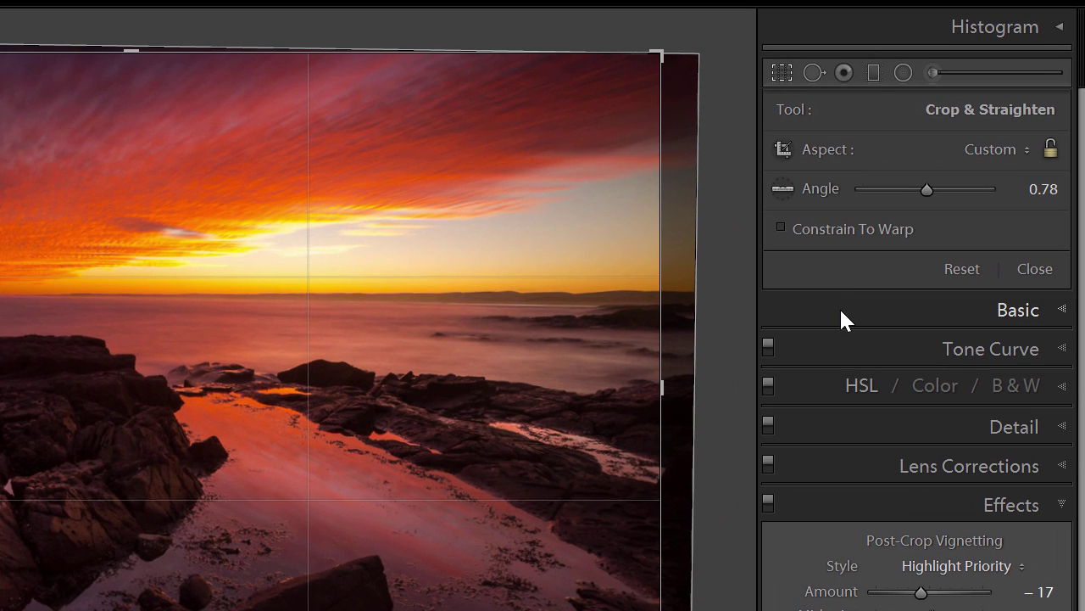
Straighten the photo along the sea horizon by about 0.72° and apply the crop
click(1060, 504)
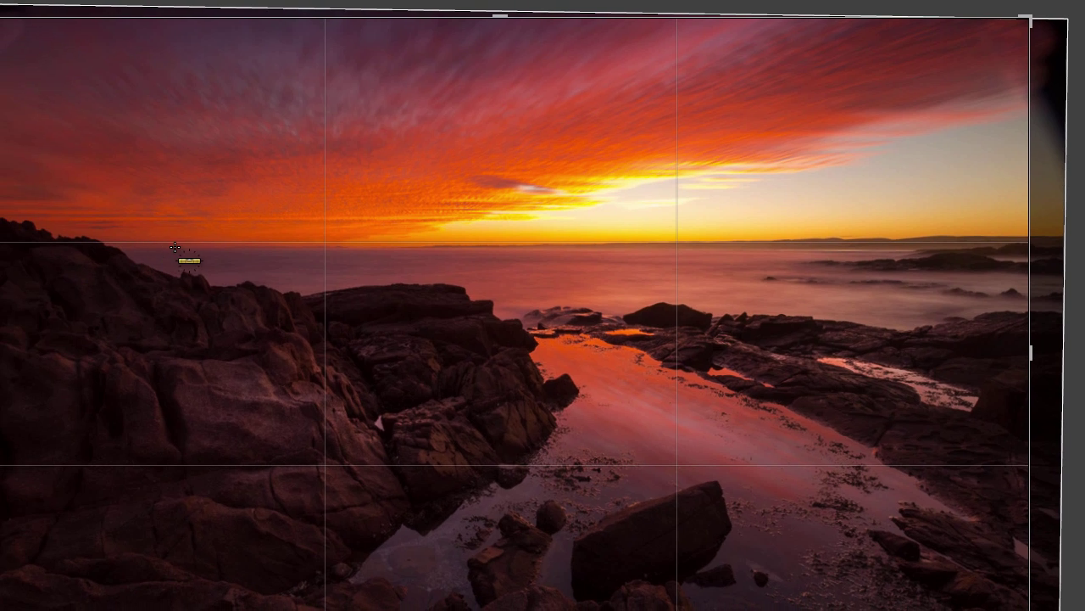
drag(136, 248, 905, 251)
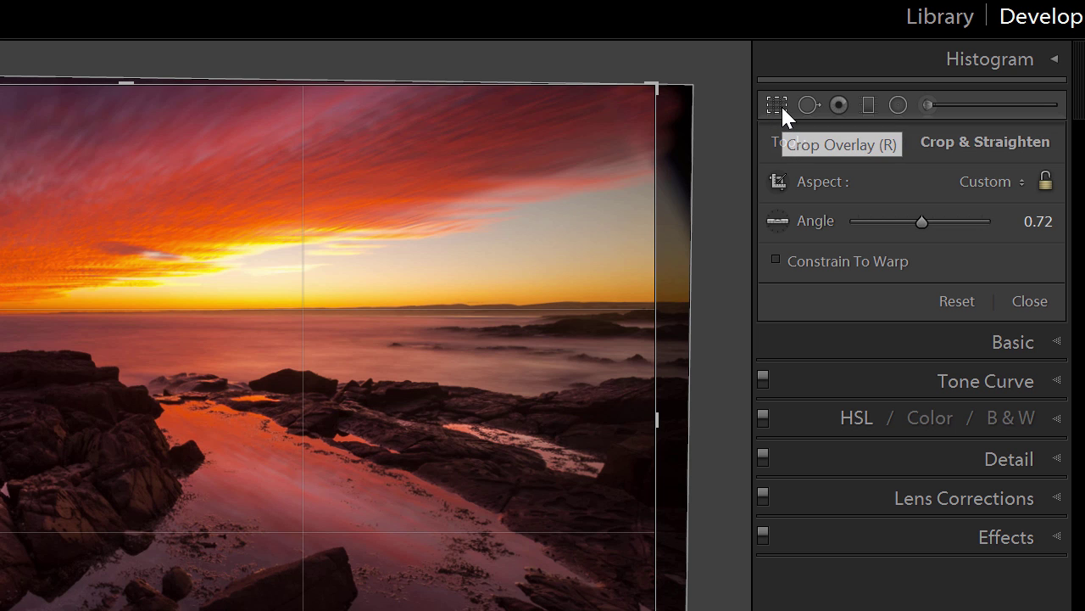
click(783, 108)
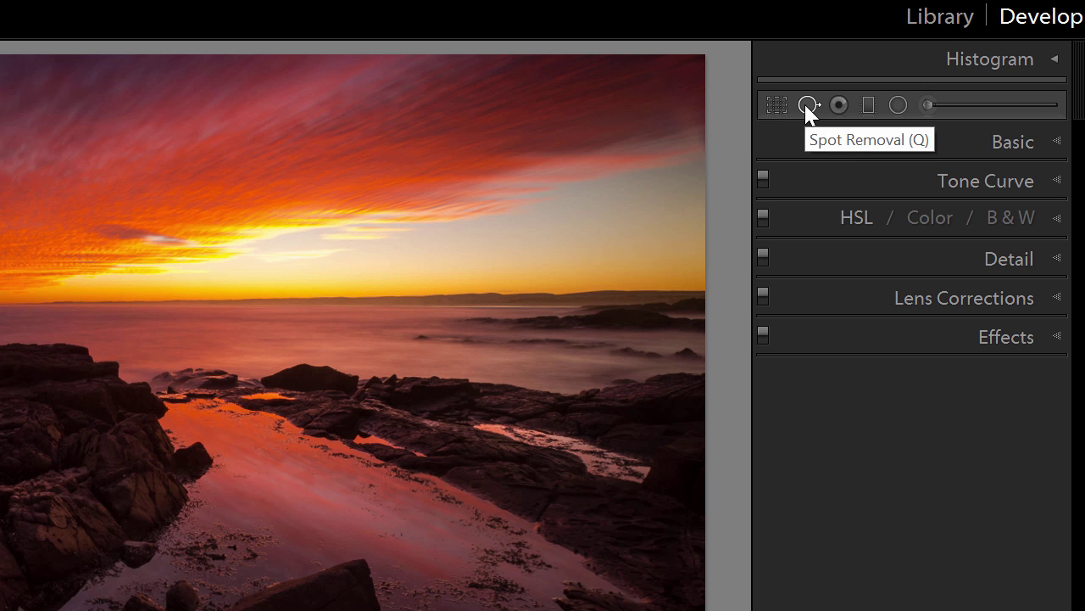
Heal the dark spots in the top-right sky and pick a new source for the topmost spot
click(806, 105)
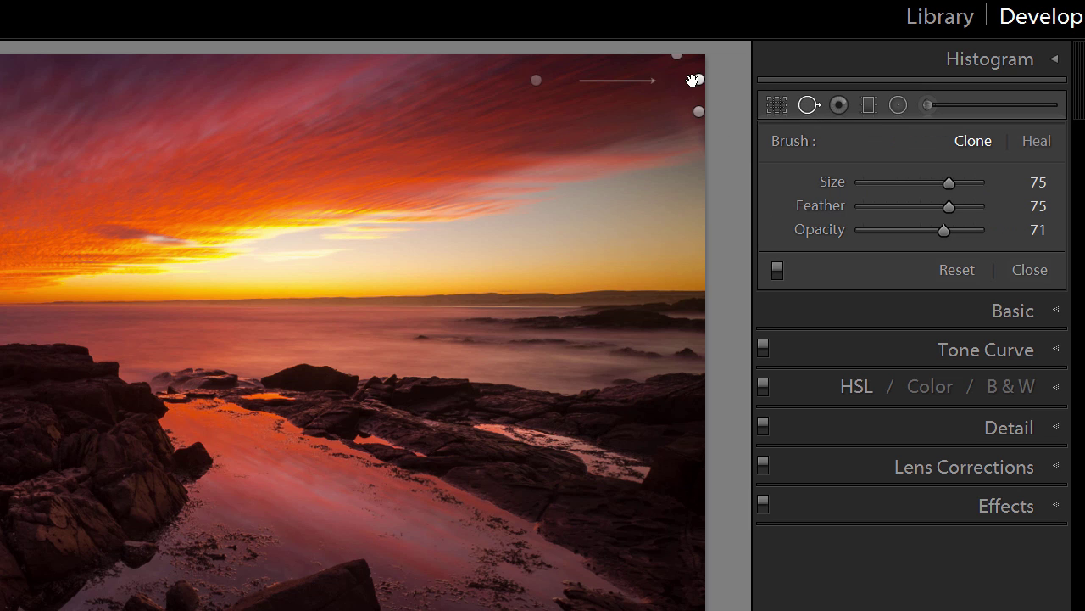
click(698, 111)
click(700, 81)
click(699, 111)
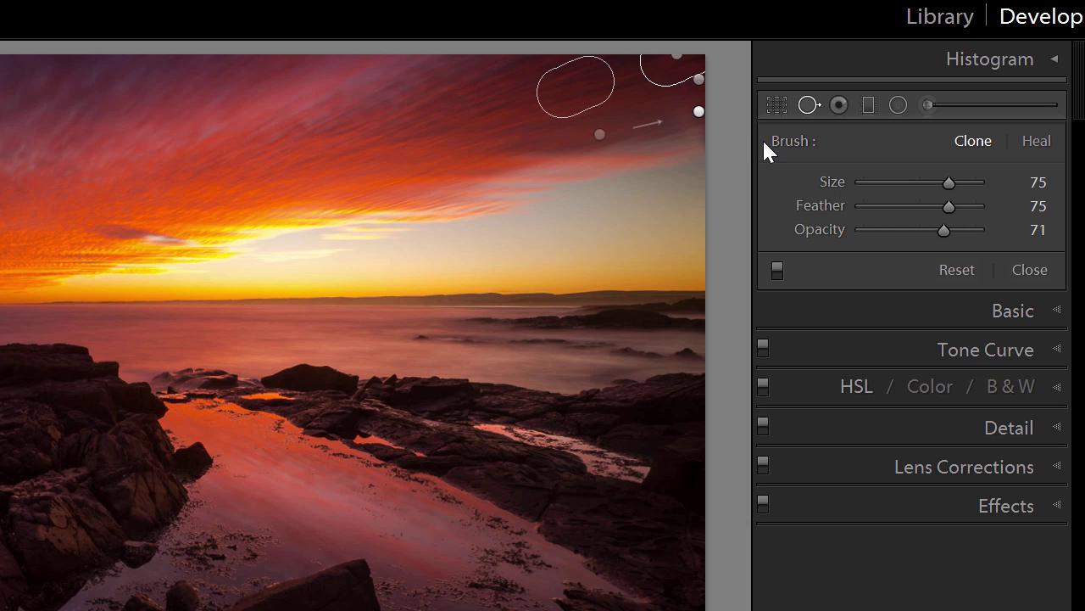
click(699, 79)
key(slash)
Compare the sky with spot fixes hidden and shown, recheck spot sources, then choose Graduated Filter
click(777, 268)
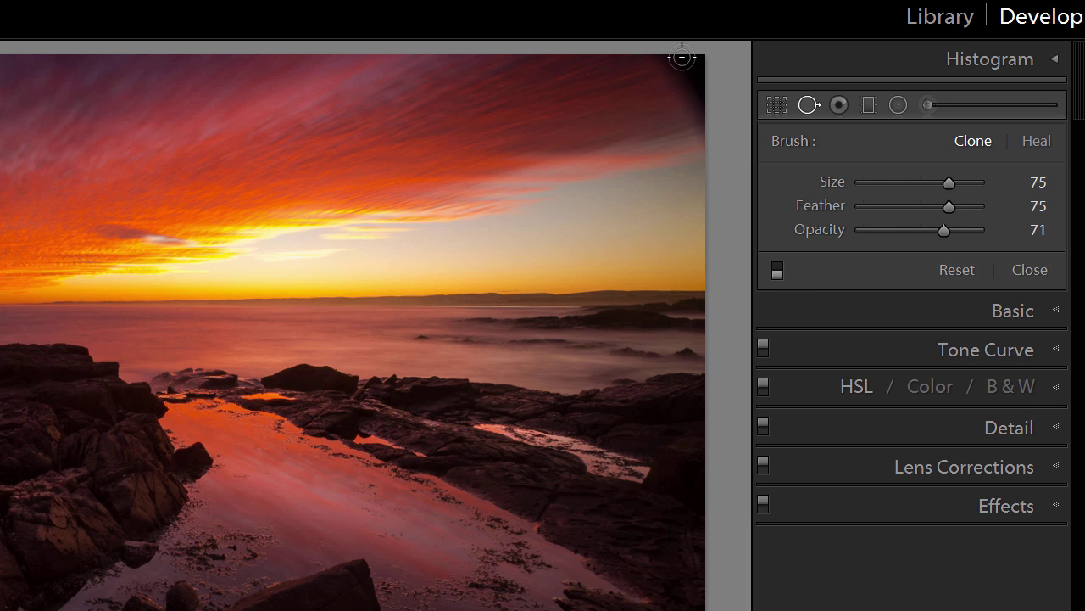
click(778, 269)
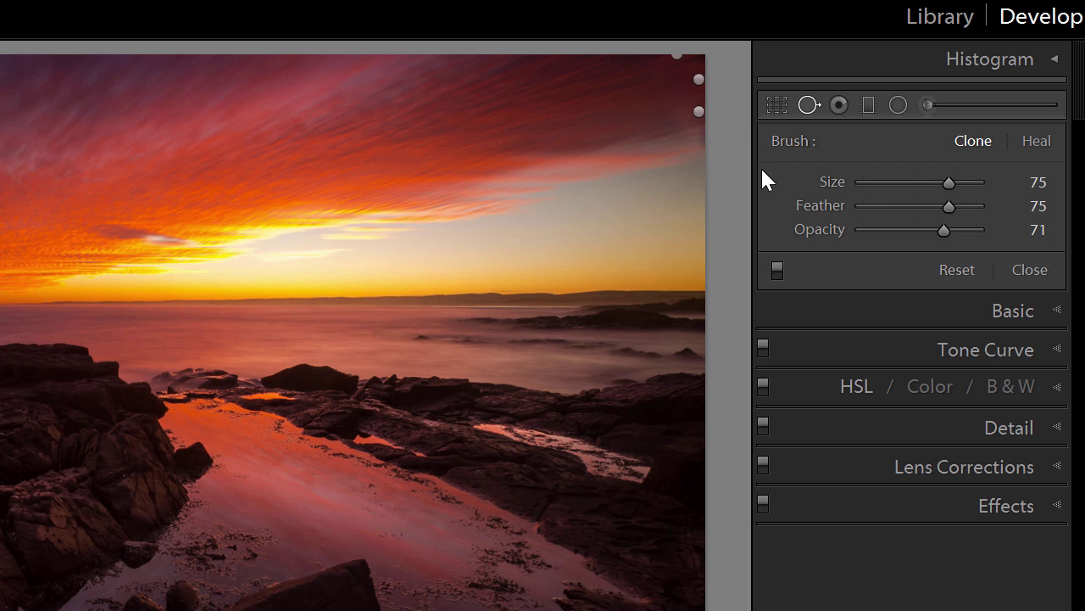
click(698, 81)
click(707, 123)
click(867, 104)
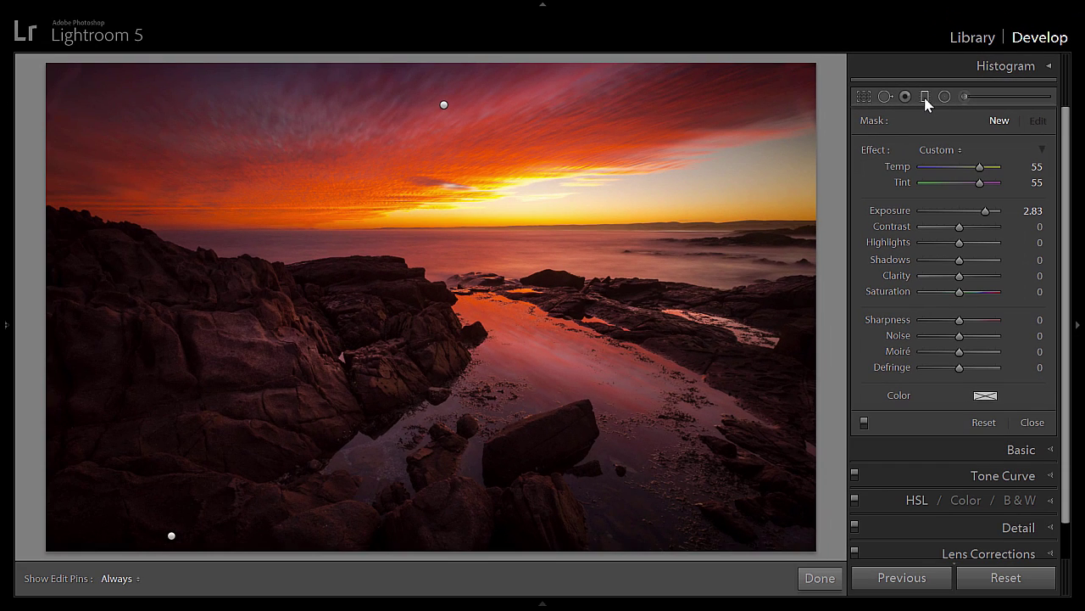
click(864, 422)
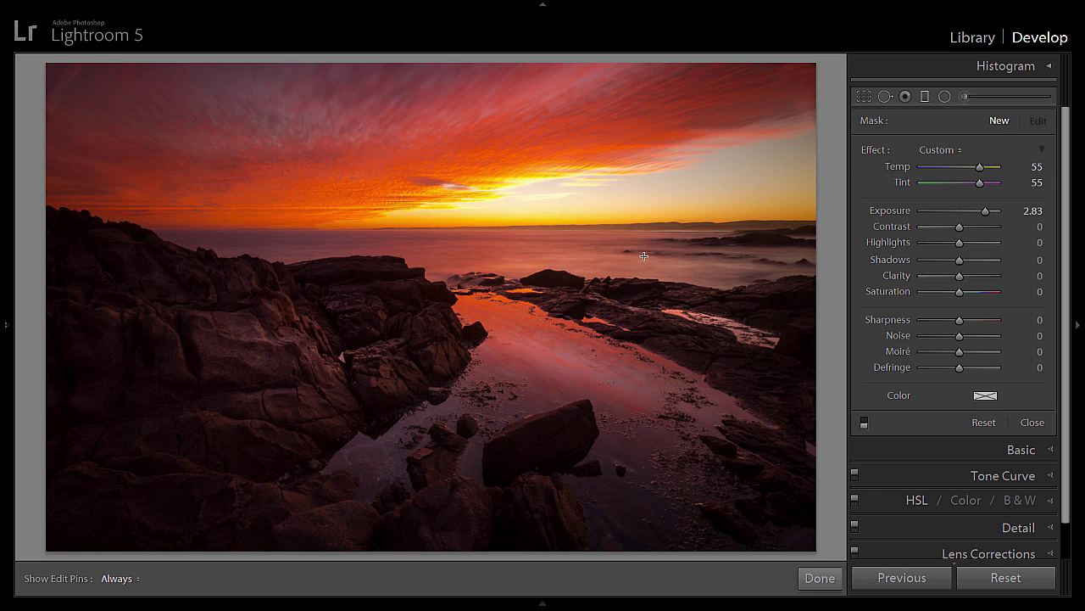
click(864, 422)
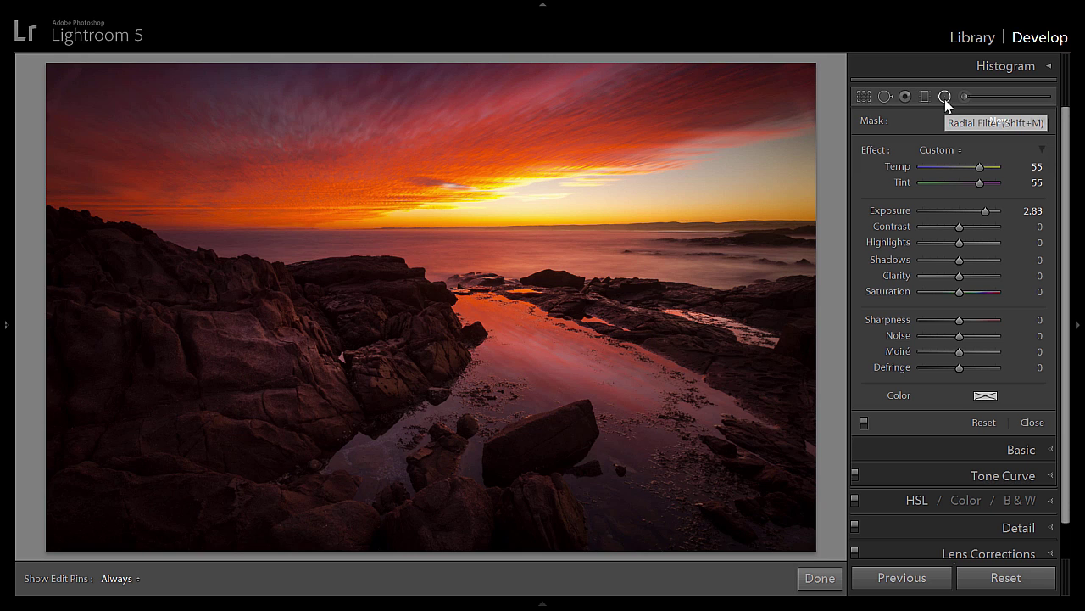
Toggle the radial filter brightening on the rocks to compare, then select the left and central radial filters
click(946, 99)
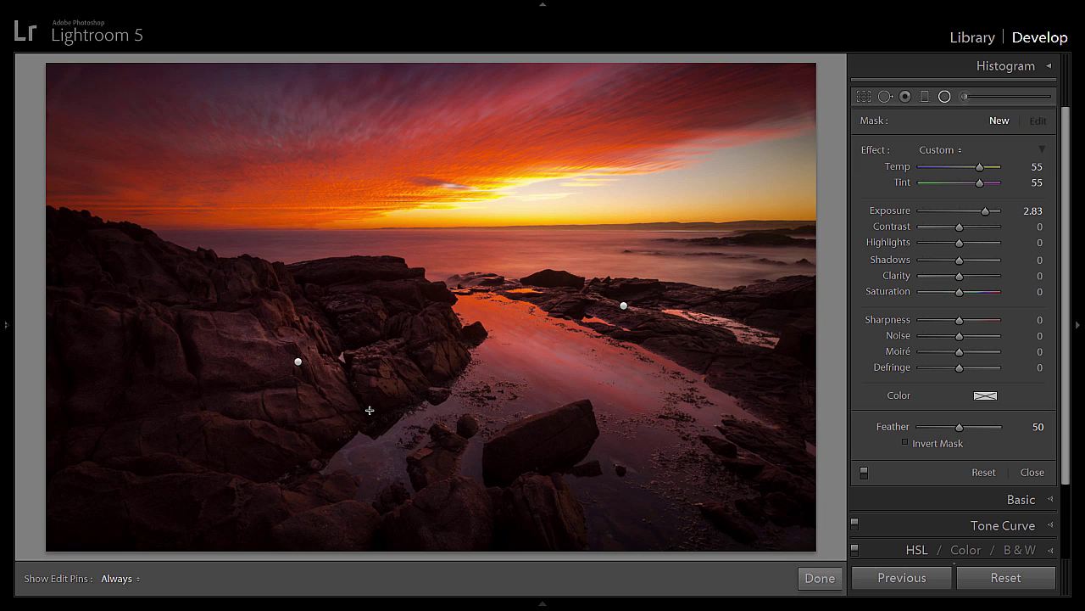
click(863, 471)
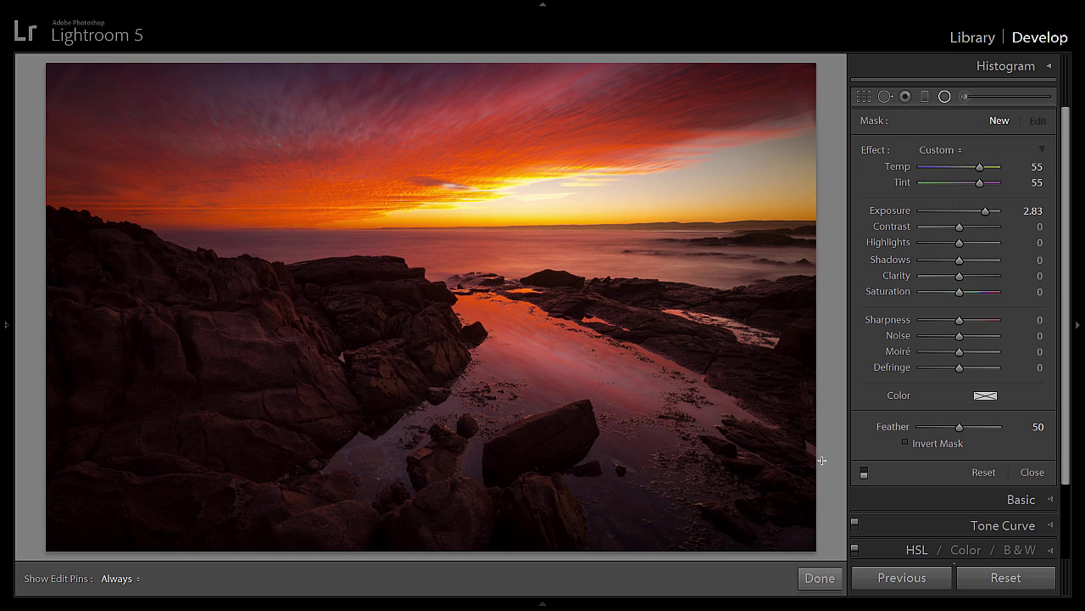
click(864, 472)
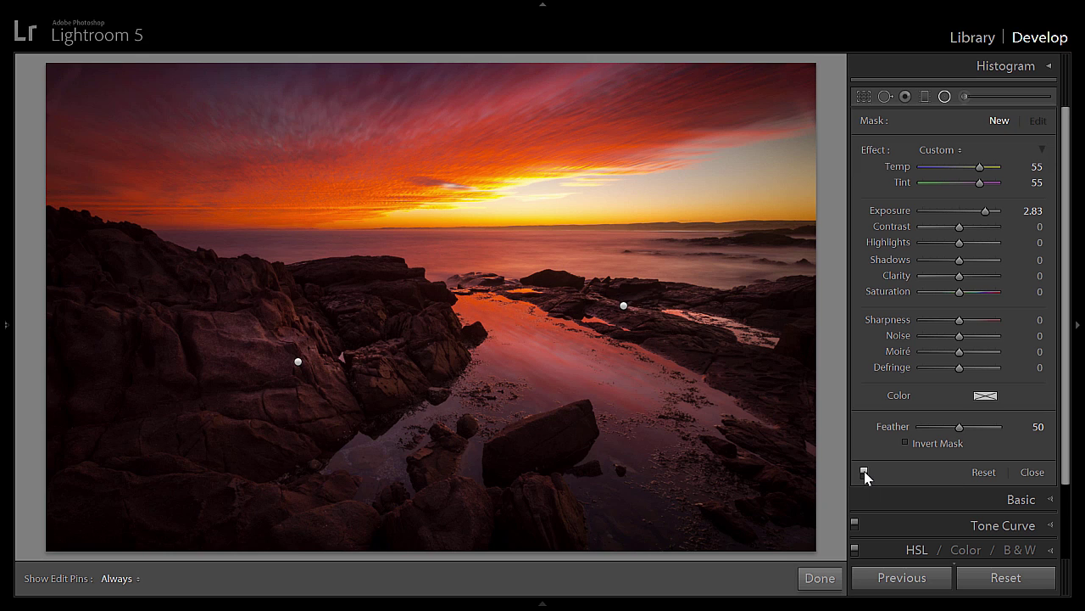
click(864, 472)
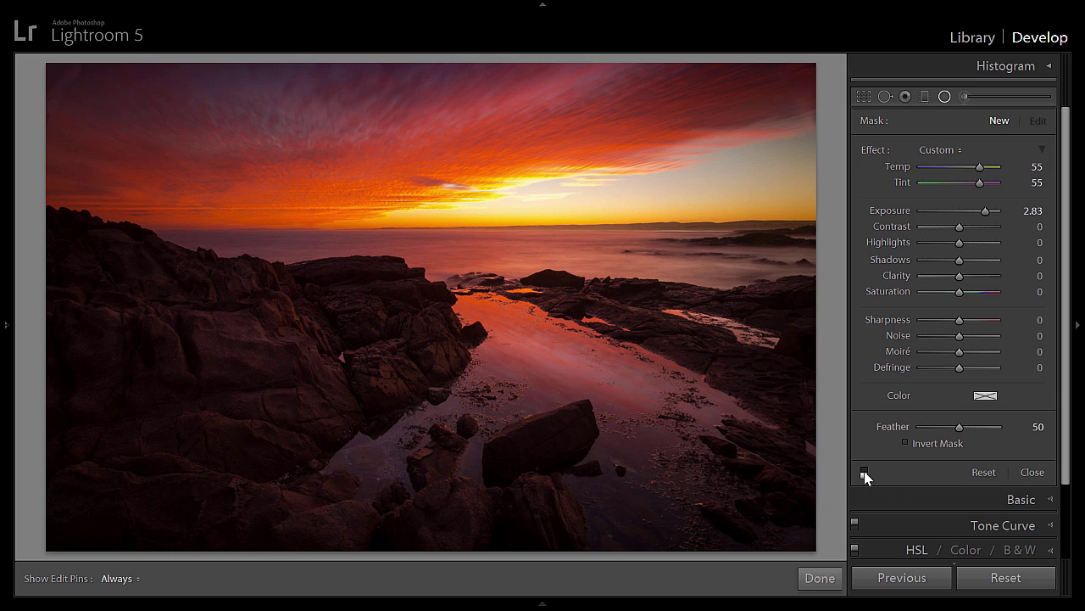
click(864, 472)
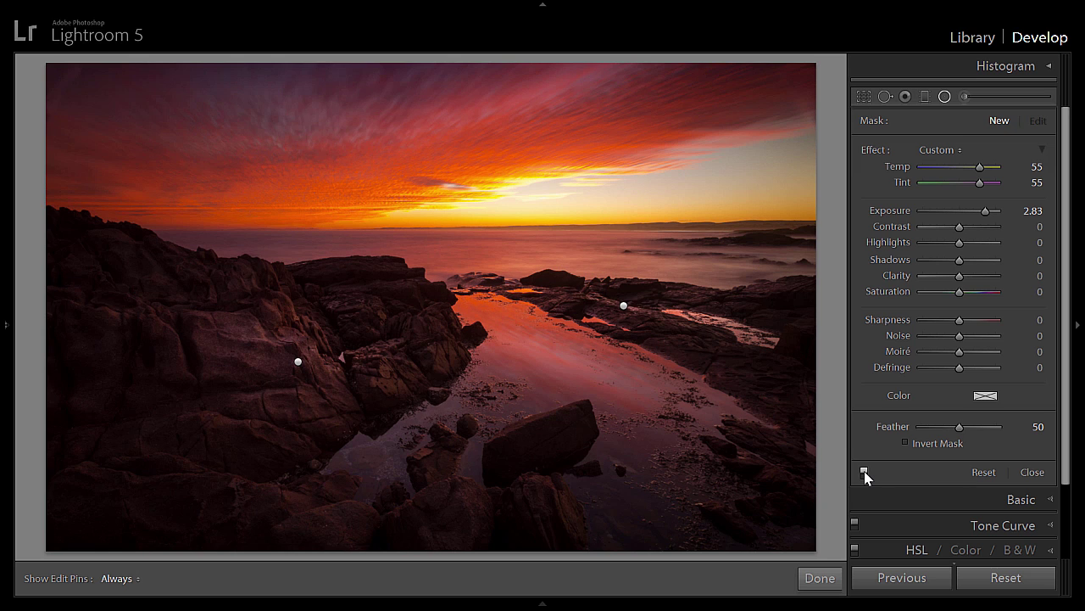
click(298, 361)
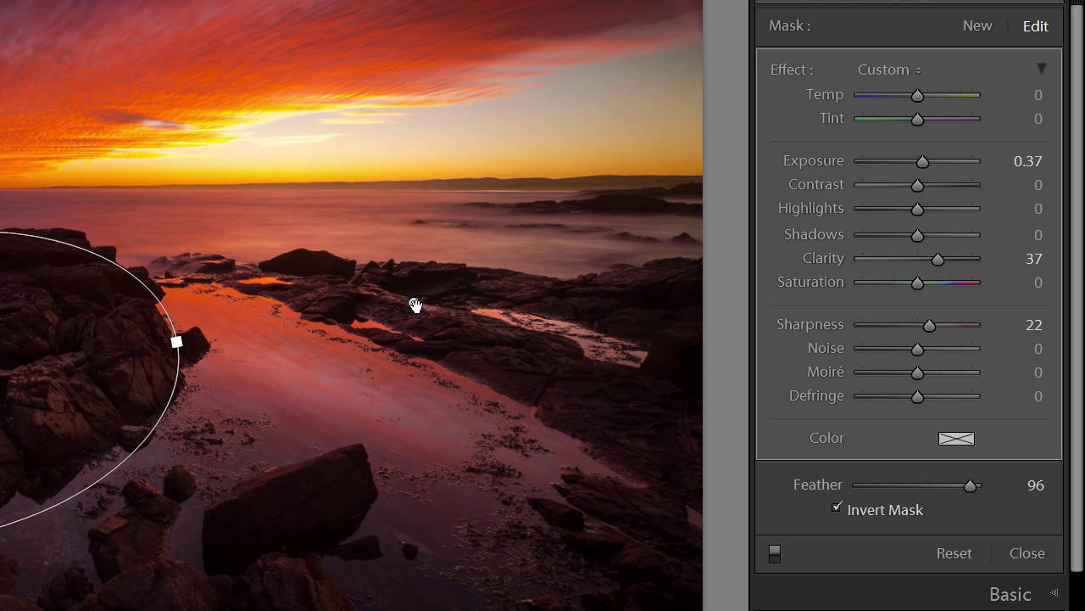
click(414, 303)
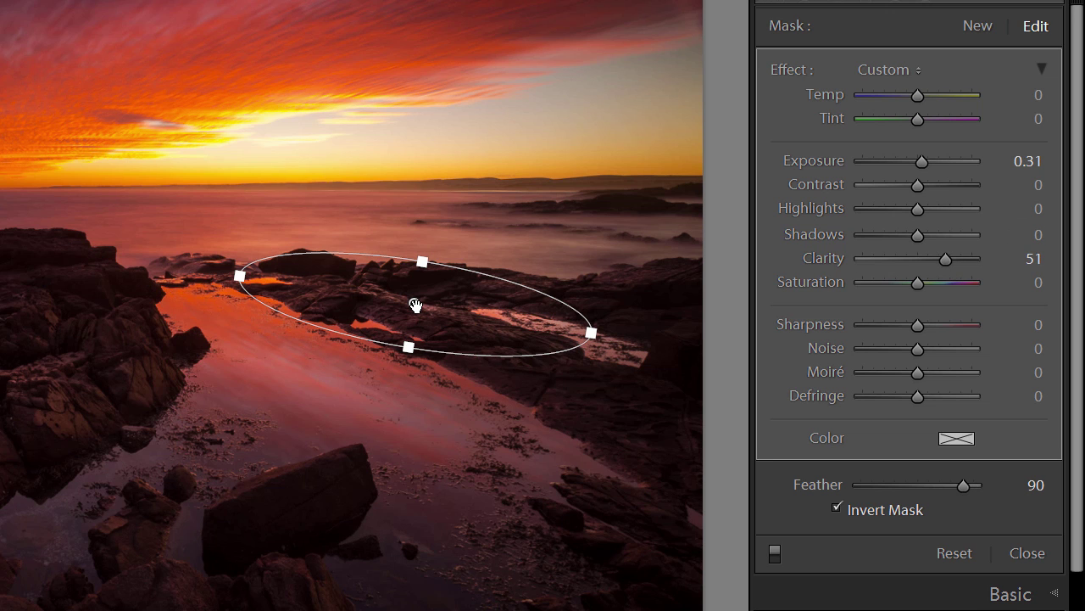